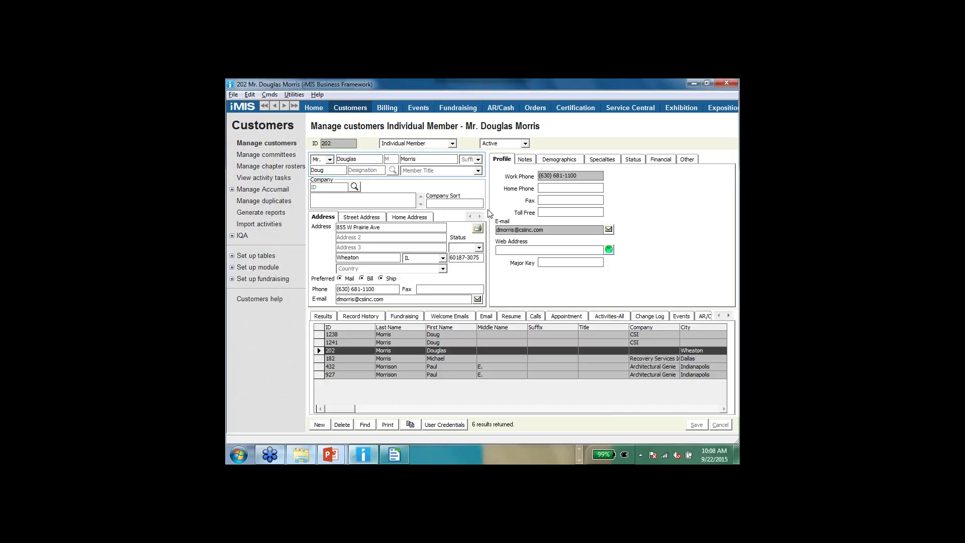
# - Examine the individual member's demographics, compare them with the Recovery Services Inc. record's, and return to the Wheaton member's record
pyautogui.click(570, 161)
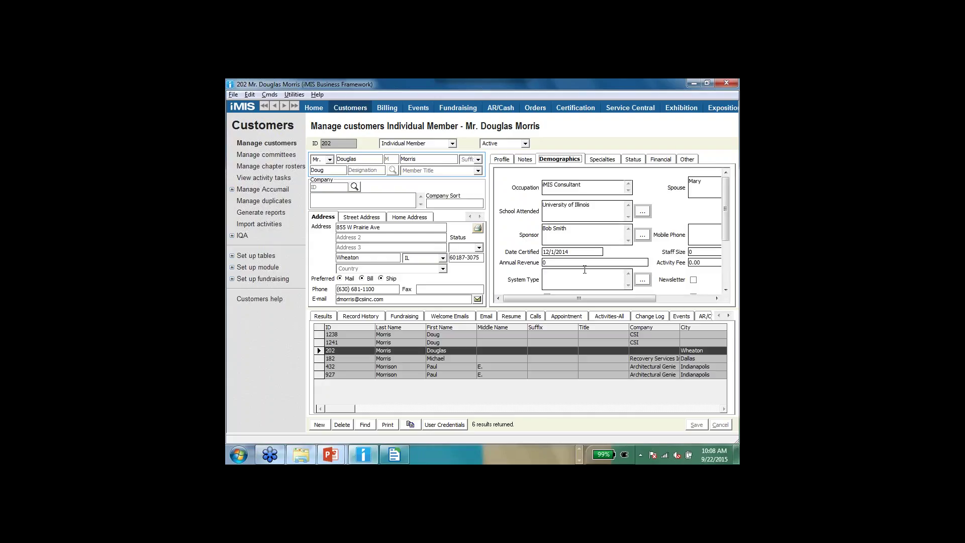
pyautogui.moveTo(577, 251); pyautogui.dragTo(513, 246)
pyautogui.click(320, 357)
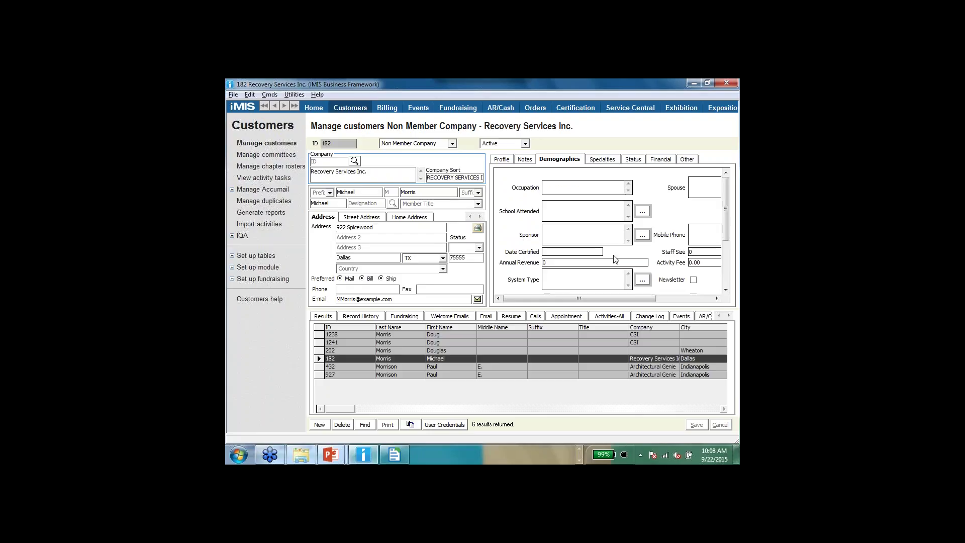
pyautogui.click(319, 350)
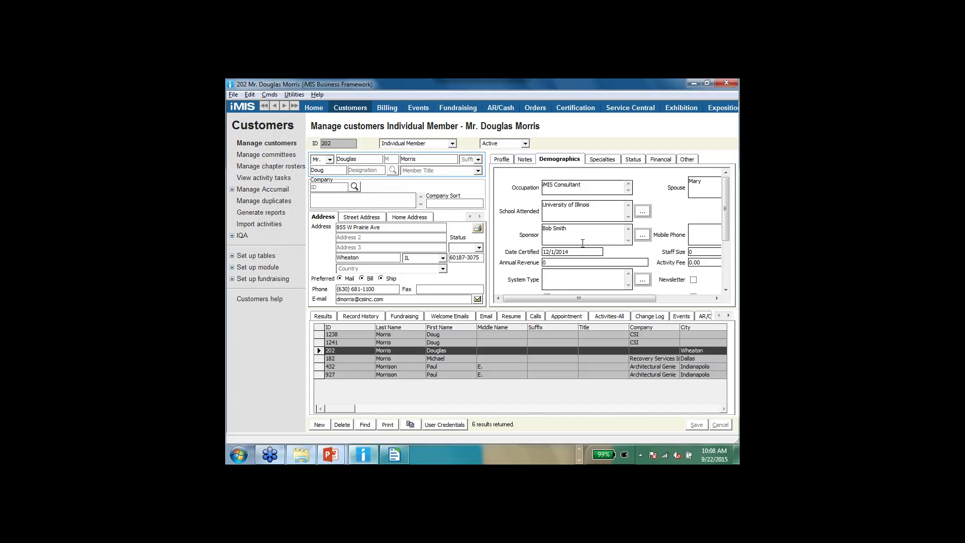
# - Switch to iDocument, search for "certification", and open the table metadata of Name_Demo.Date_Certified
pyautogui.moveTo(394, 454)
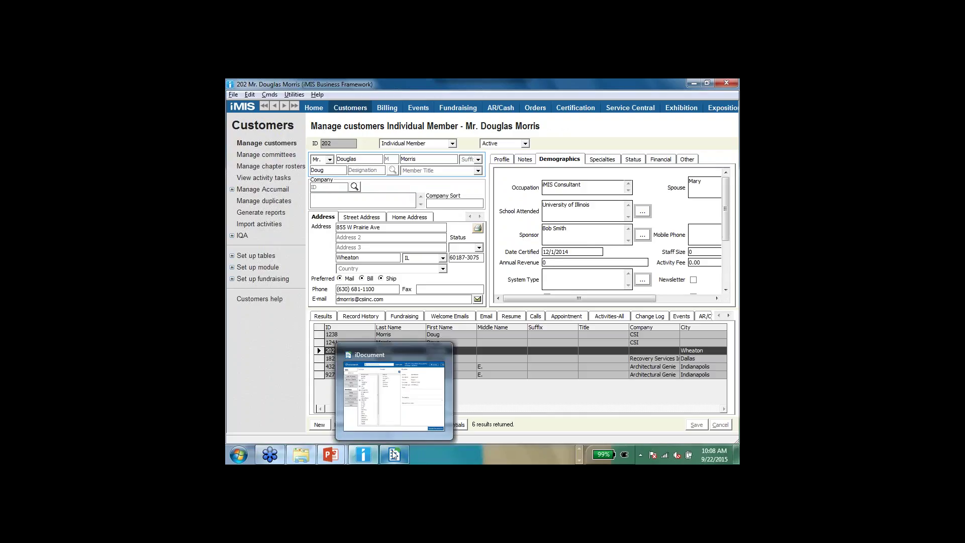
pyautogui.click(388, 345)
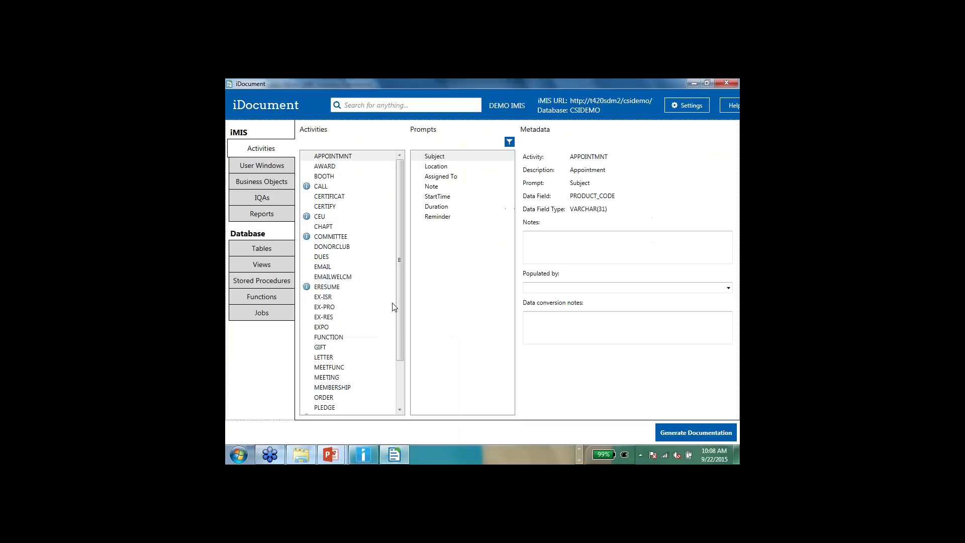
pyautogui.click(392, 103)
pyautogui.write('certifica')
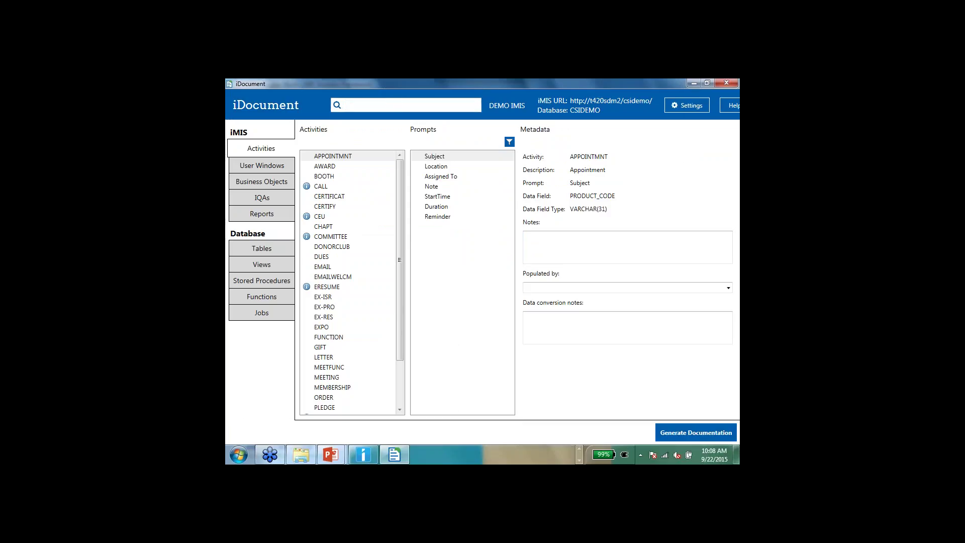
pyautogui.write('tion')
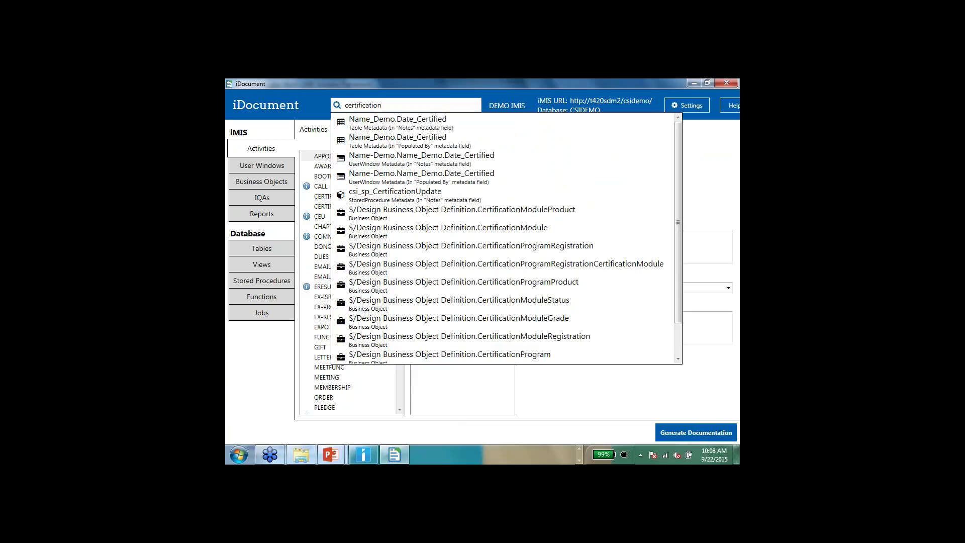
pyautogui.click(396, 123)
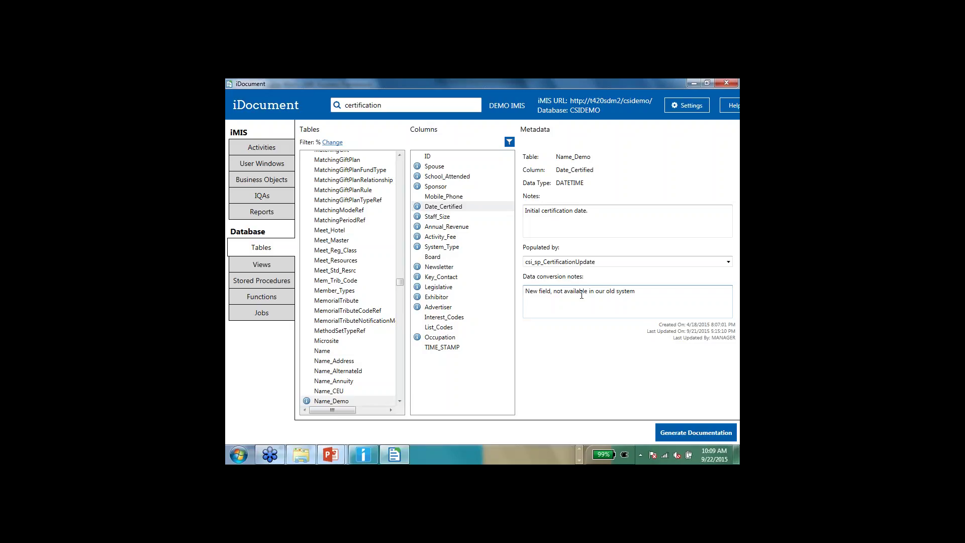
# - Review the csi_sp_CertificationUpdate stored procedure's metadata, and the last run and certification data update step of the Nightly Jobs job
pyautogui.click(386, 102)
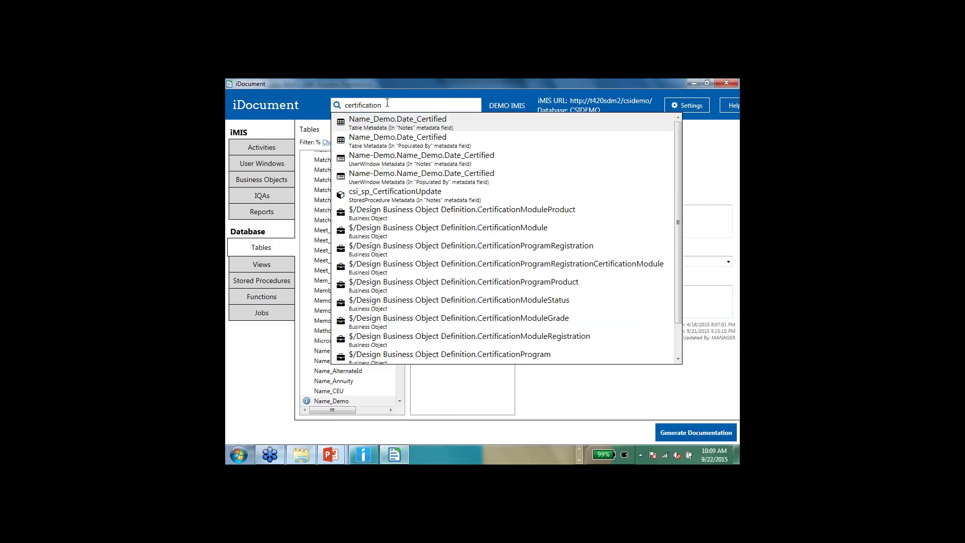
pyautogui.click(396, 196)
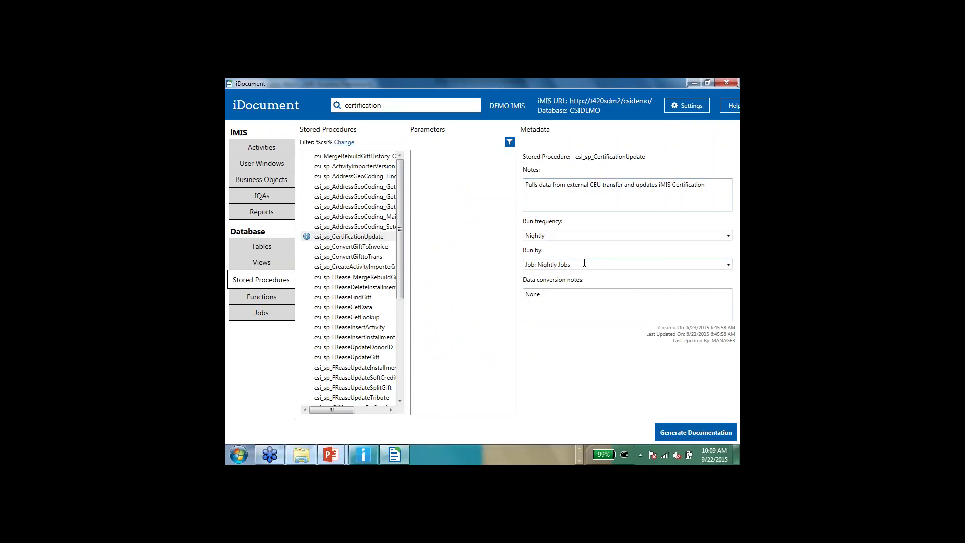
pyautogui.click(239, 316)
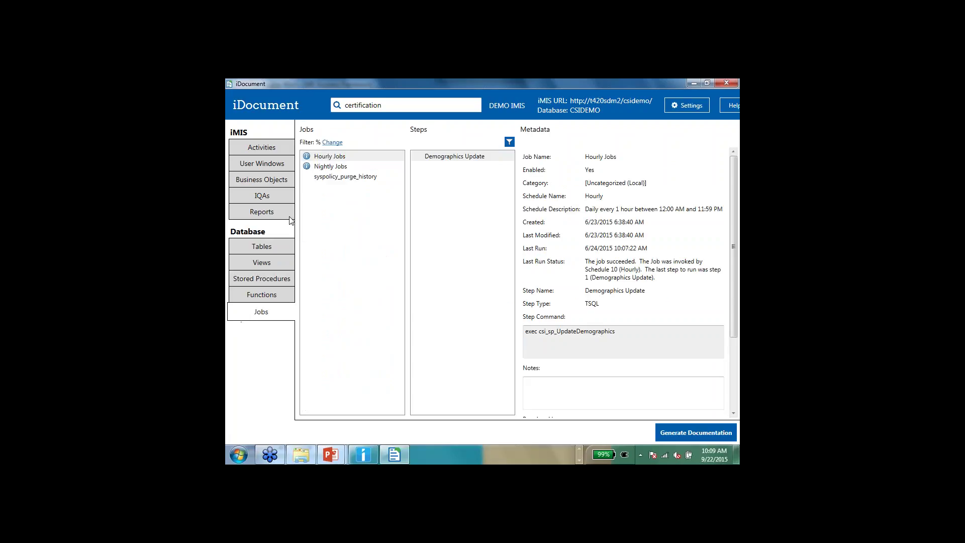
pyautogui.click(331, 167)
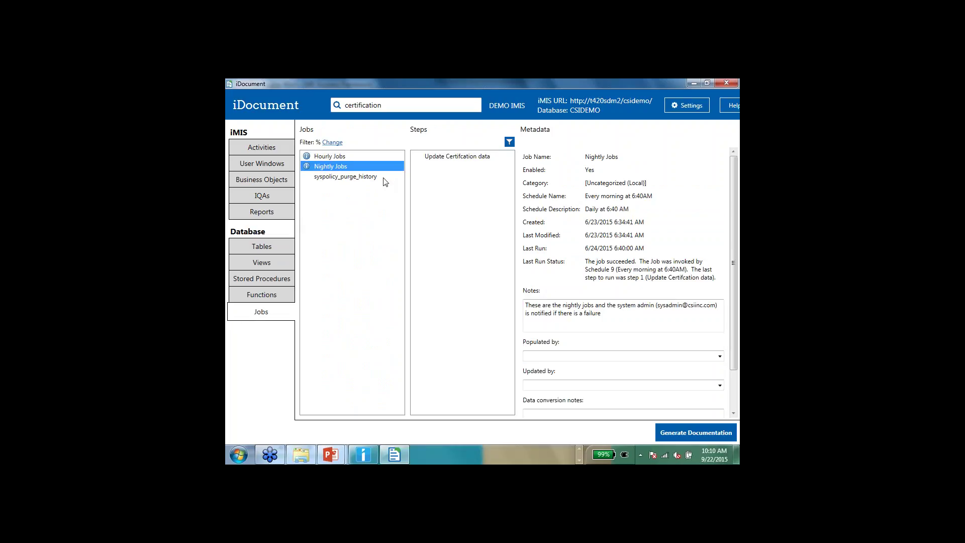
pyautogui.moveTo(647, 247); pyautogui.dragTo(583, 238)
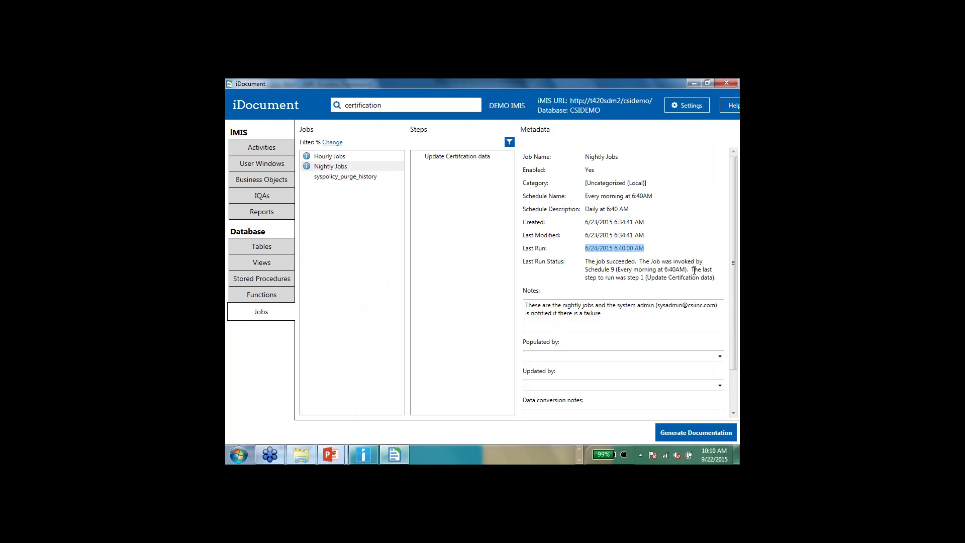
pyautogui.click(459, 162)
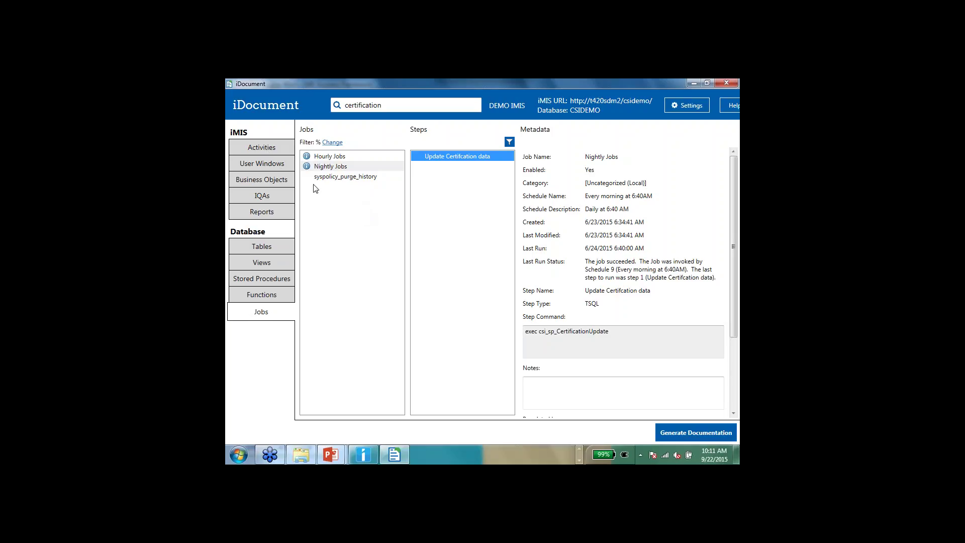
# - Start generating documentation and replace the PDF header text with "Documentation by" followed by the author's first name
pyautogui.click(685, 432)
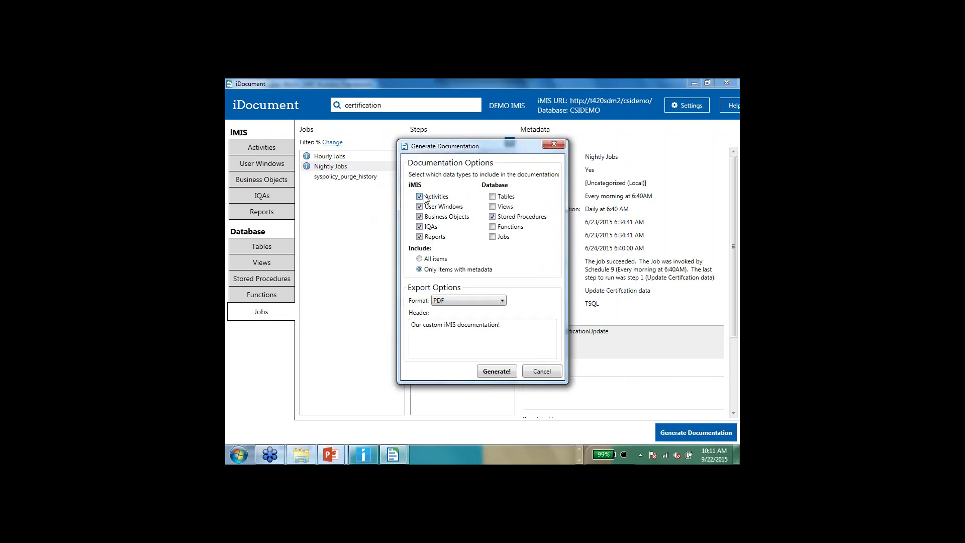
pyautogui.click(492, 239)
pyautogui.click(419, 237)
pyautogui.click(420, 237)
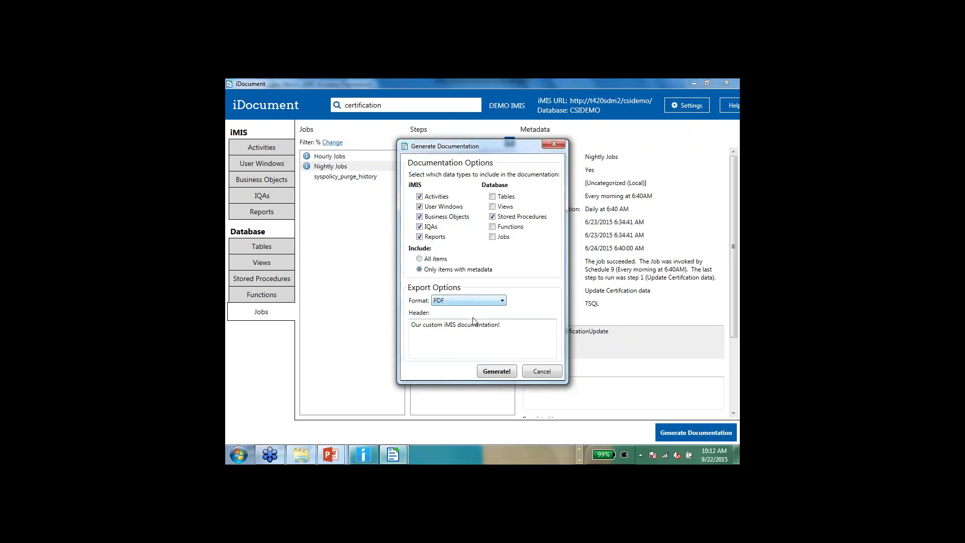
pyautogui.moveTo(503, 325); pyautogui.dragTo(364, 294)
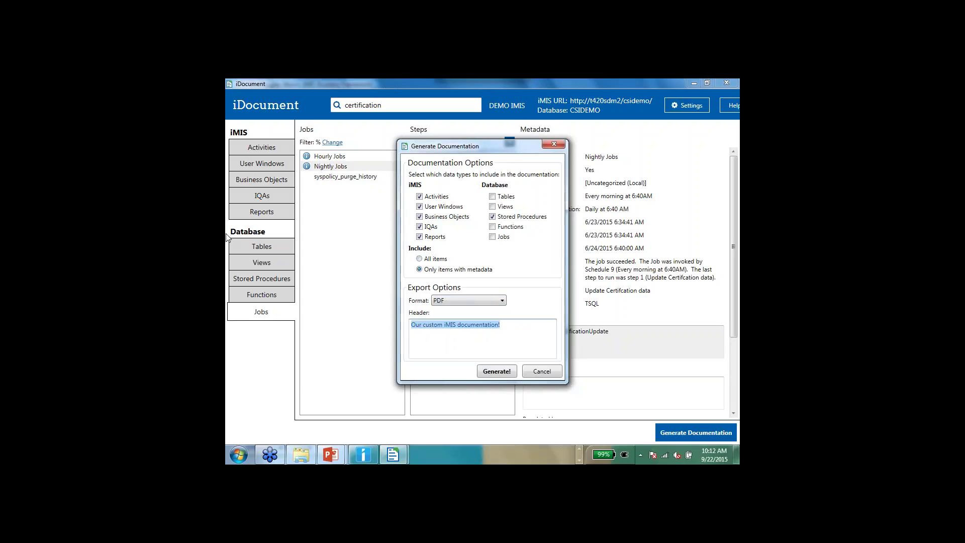
pyautogui.write('Documentati')
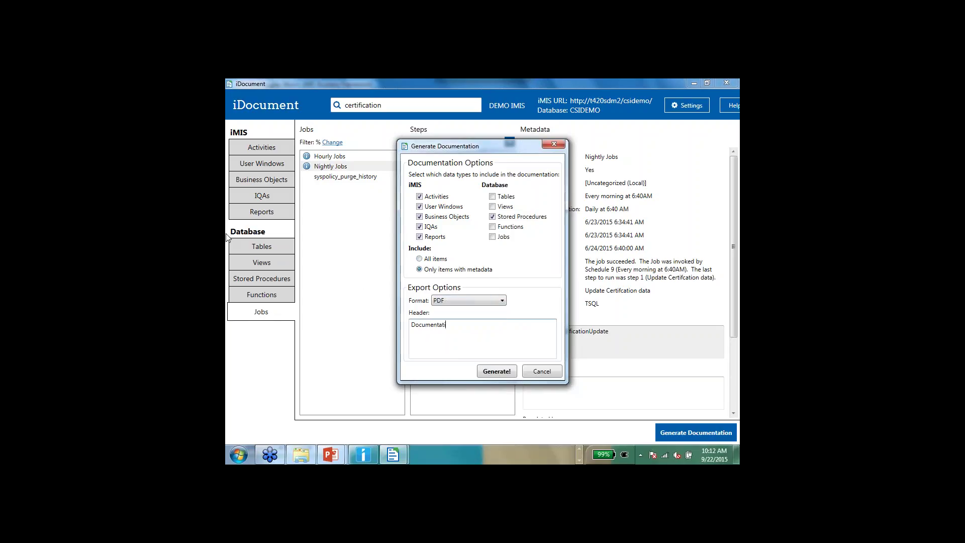
pyautogui.write('on by Doug')
# - Generate the documentation, save it as iMIS Documentation (2015-09-22).pdf in the Documents library, and open the saved file
pyautogui.click(494, 375)
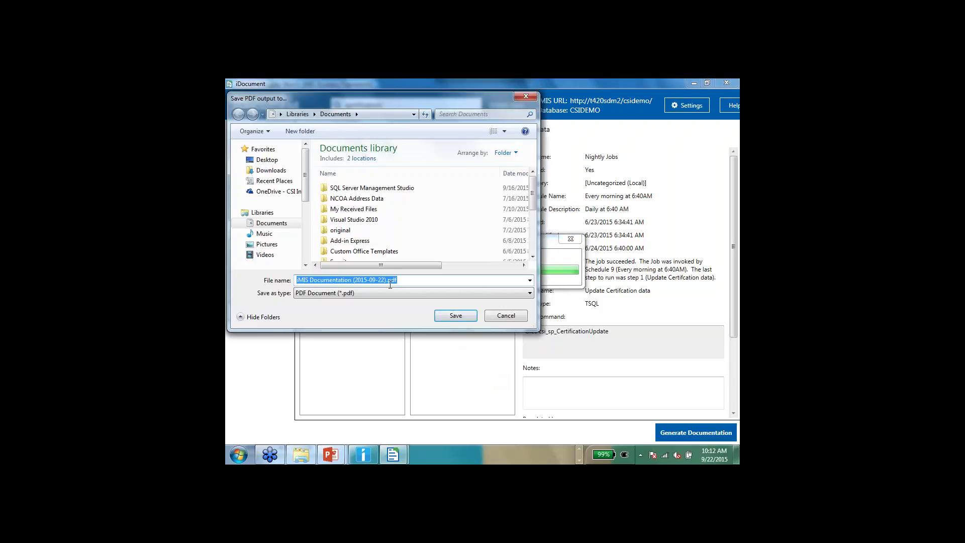
pyautogui.click(446, 315)
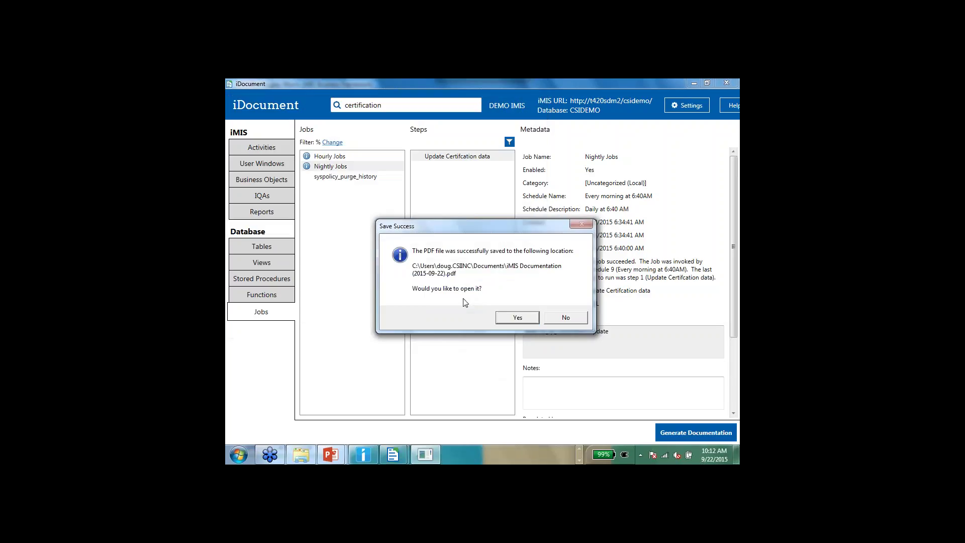
pyautogui.click(516, 318)
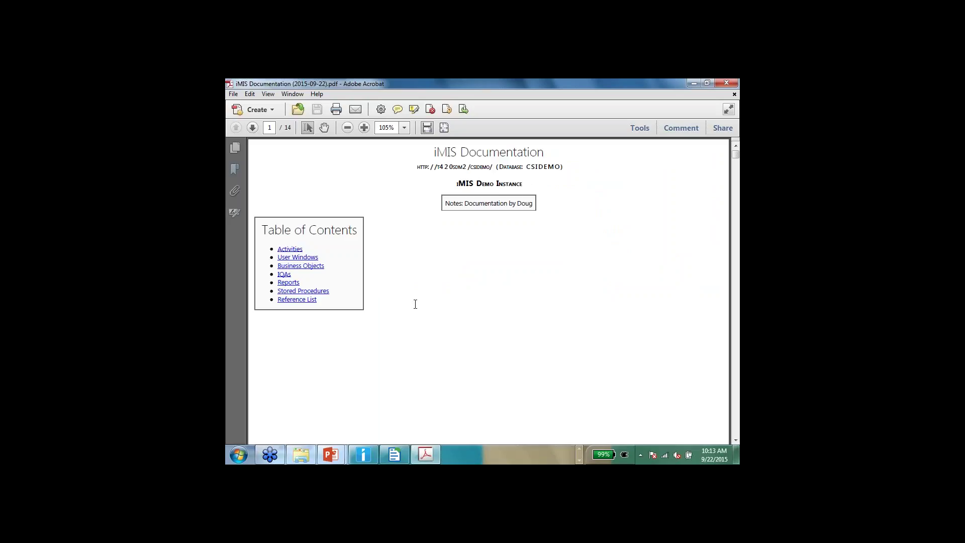
# - Examine the CALL and CEU field tables and window layouts in the PDF's Activities section, and return to the first page
pyautogui.scroll(-2, 415, 303)
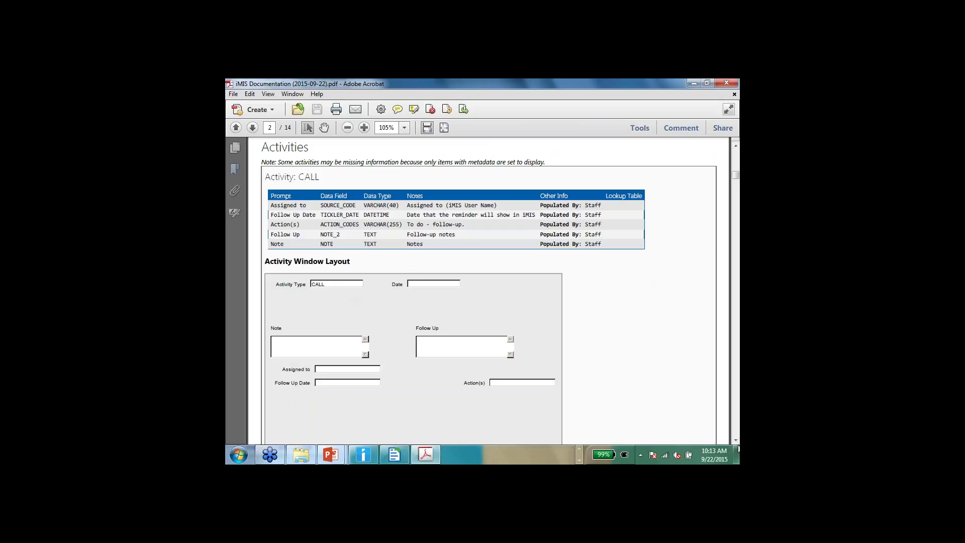
pyautogui.click(736, 441)
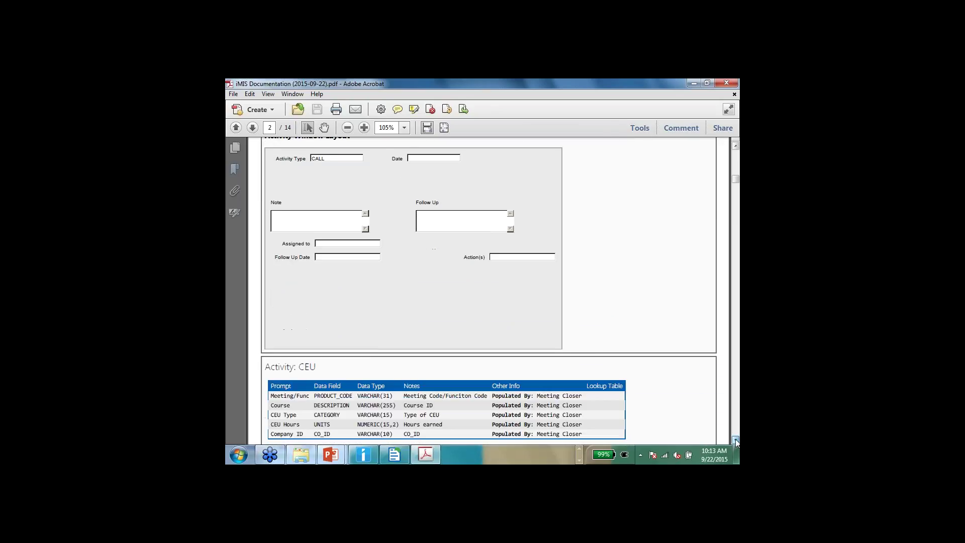
pyautogui.moveTo(735, 440); pyautogui.dragTo(736, 440)
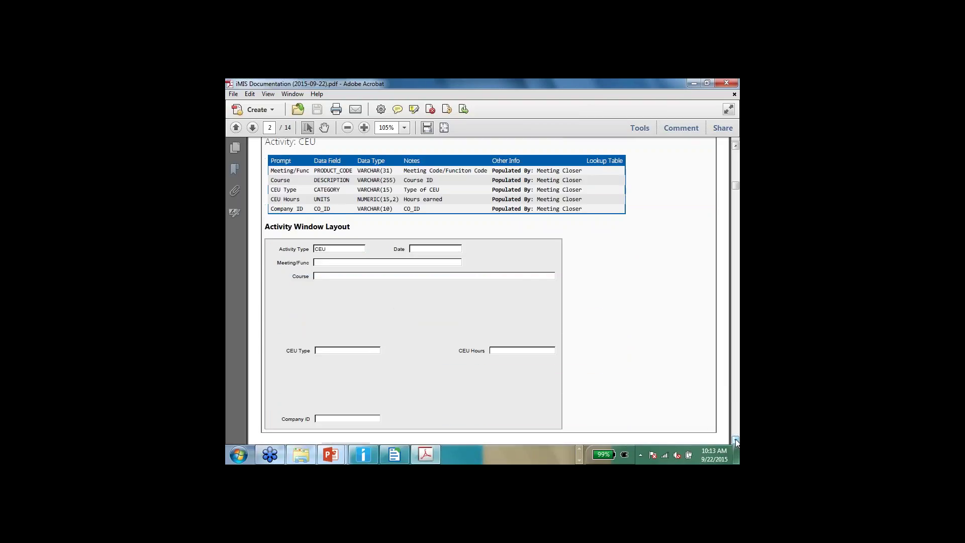
pyautogui.press('Home')
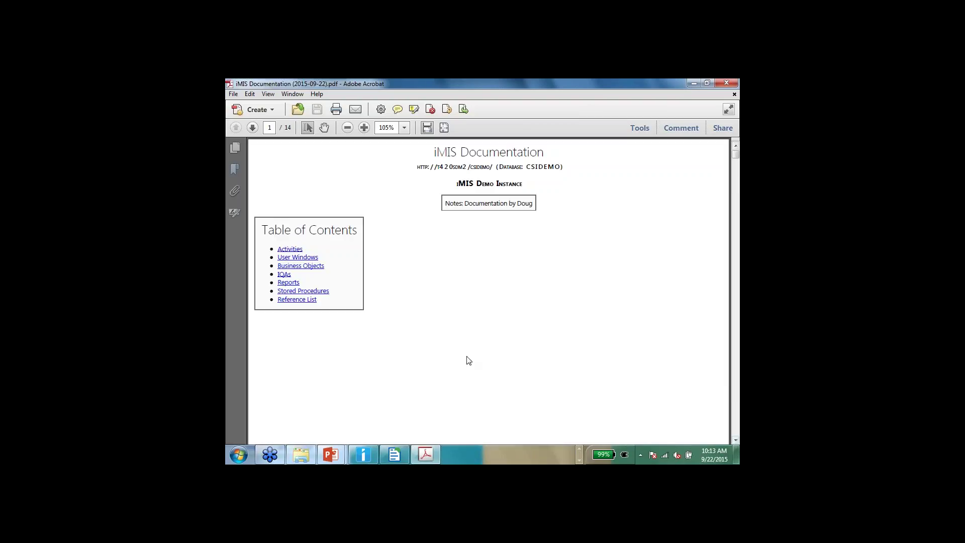
# - Review the Name-Demo field table and layout in the User Windows section, and follow its Interest Codes link to the INTERESTS lookup table
pyautogui.click(308, 258)
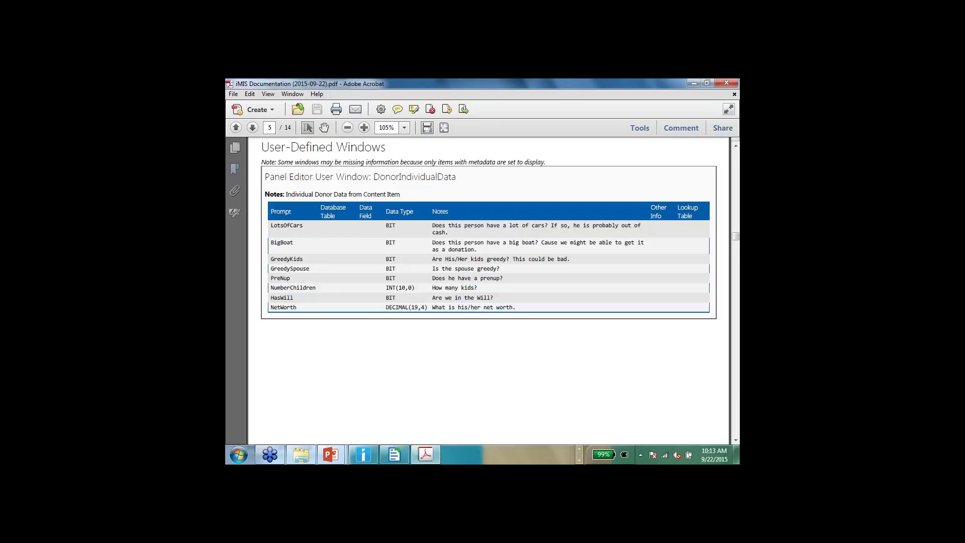
pyautogui.press('pagedown')
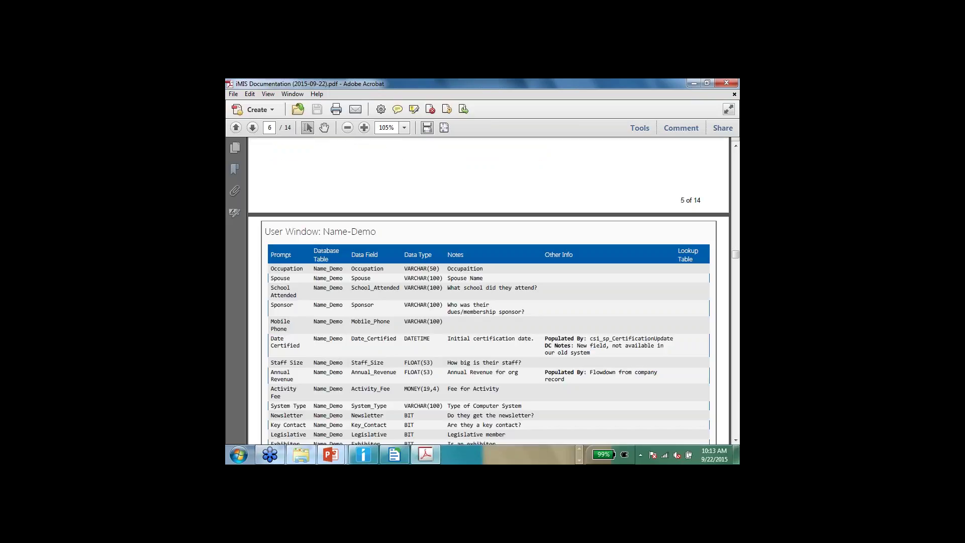
pyautogui.scroll(-2, 269, 332)
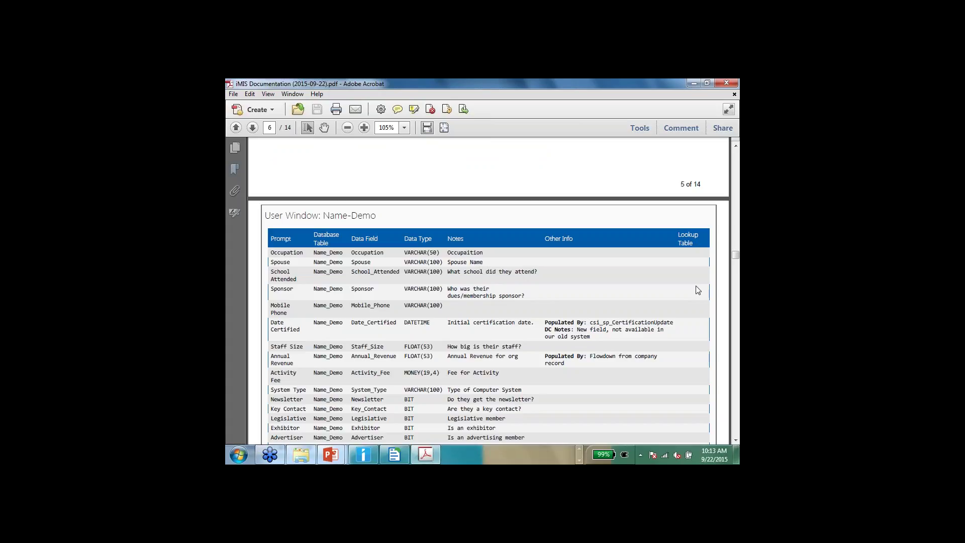
pyautogui.scroll(-10, 696, 307)
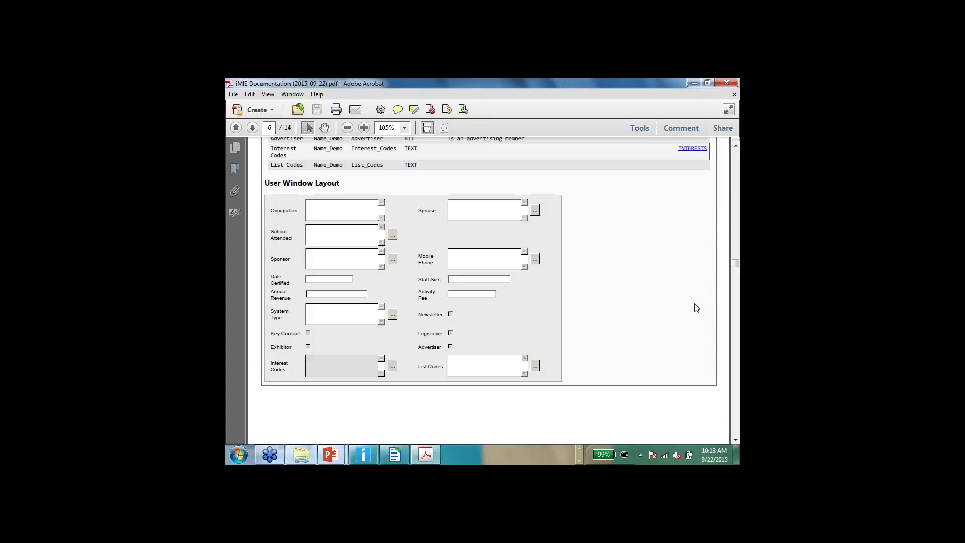
pyautogui.scroll(3, 696, 307)
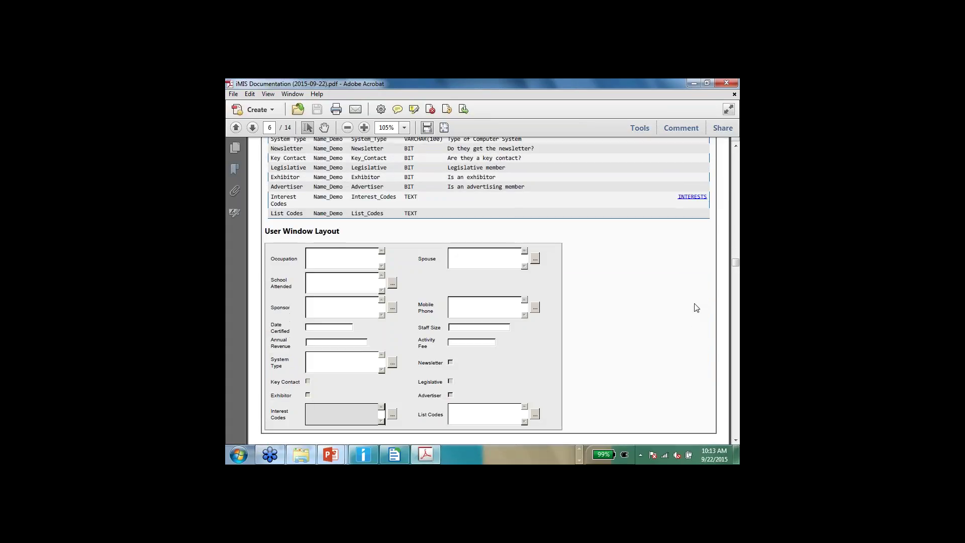
pyautogui.scroll(1, 696, 308)
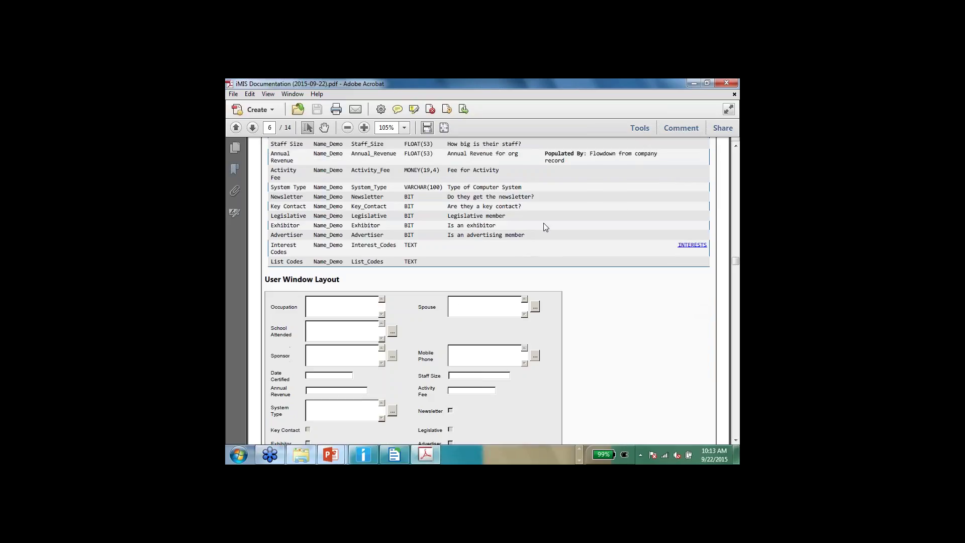
pyautogui.click(685, 245)
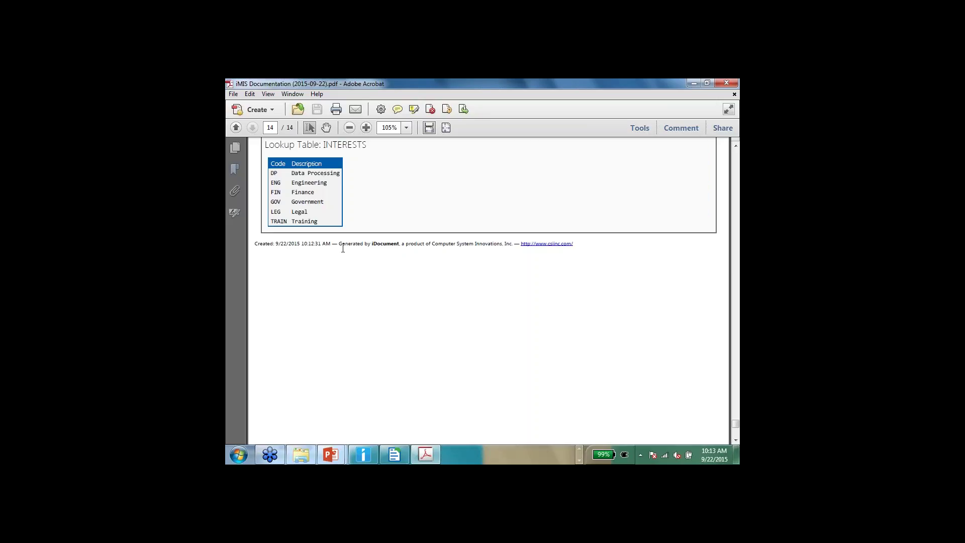
# - Return to the table of contents, view the documented Reports section, and close the PDF
pyautogui.press('Home')
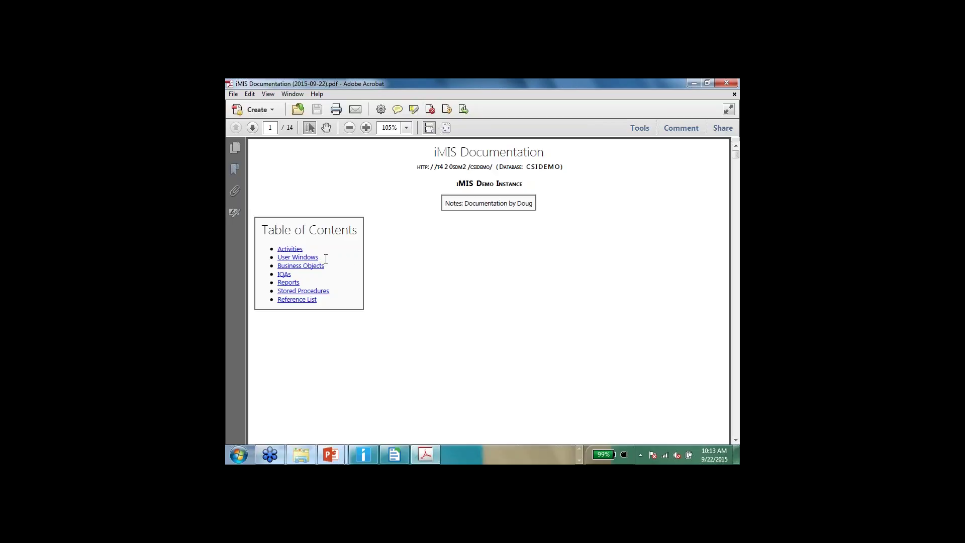
pyautogui.click(288, 282)
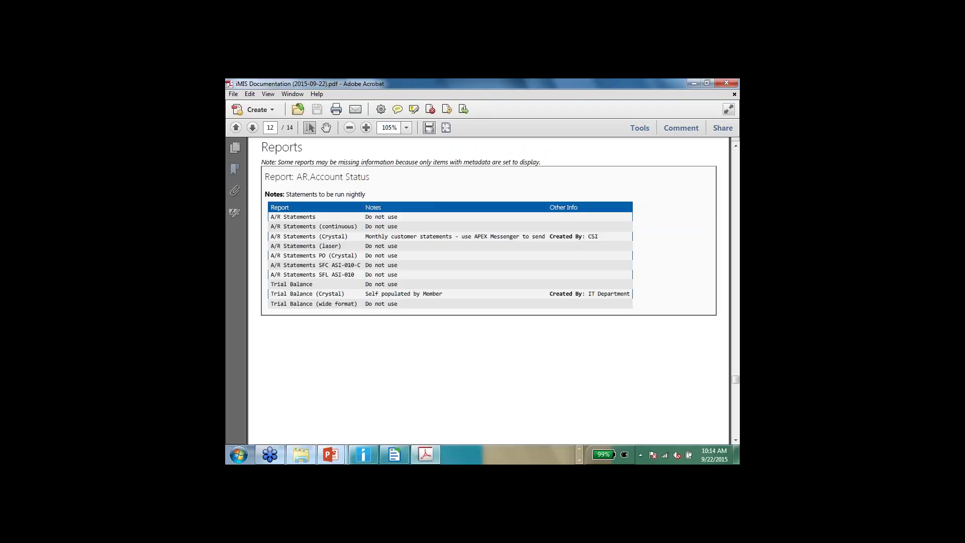
pyautogui.click(732, 84)
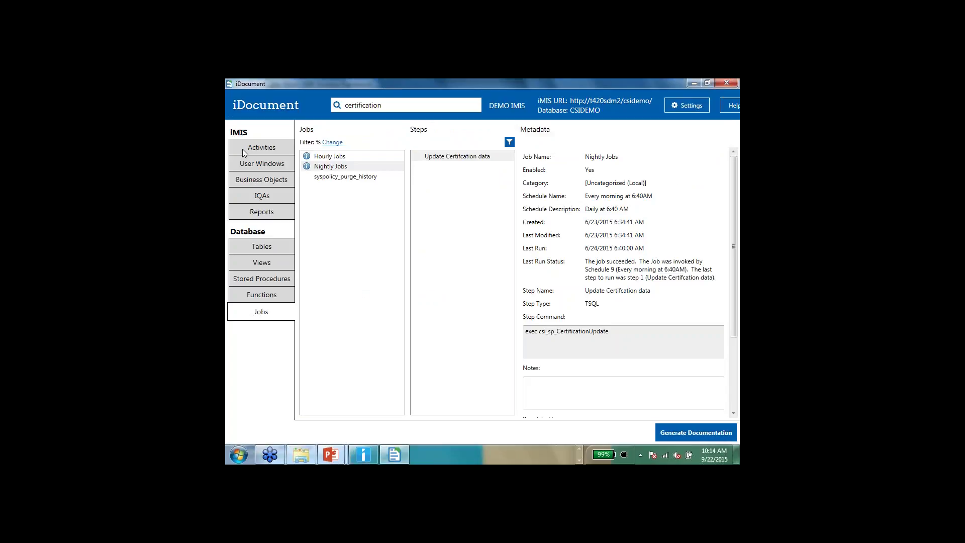
# - View the metadata of the Assigned to prompt in the CALL activity
pyautogui.click(242, 149)
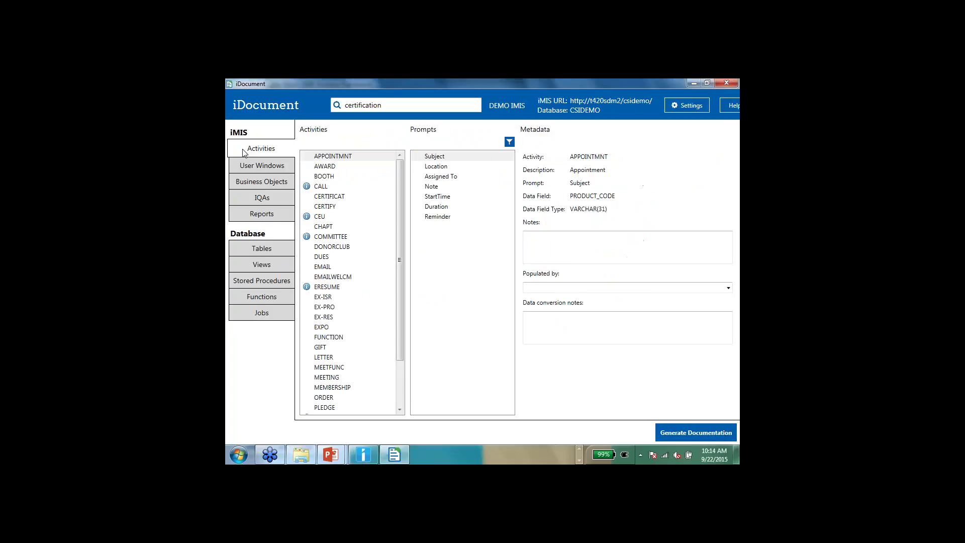
pyautogui.click(310, 189)
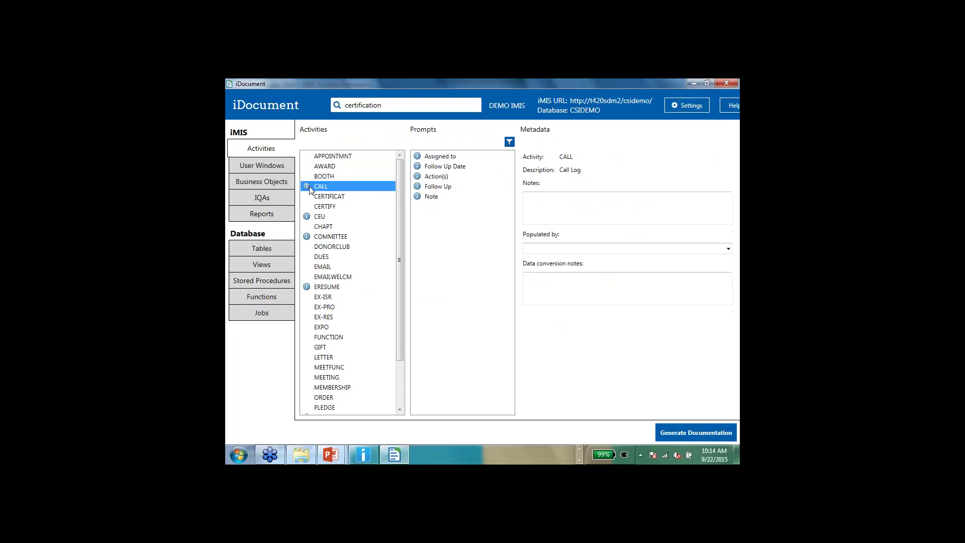
pyautogui.click(435, 158)
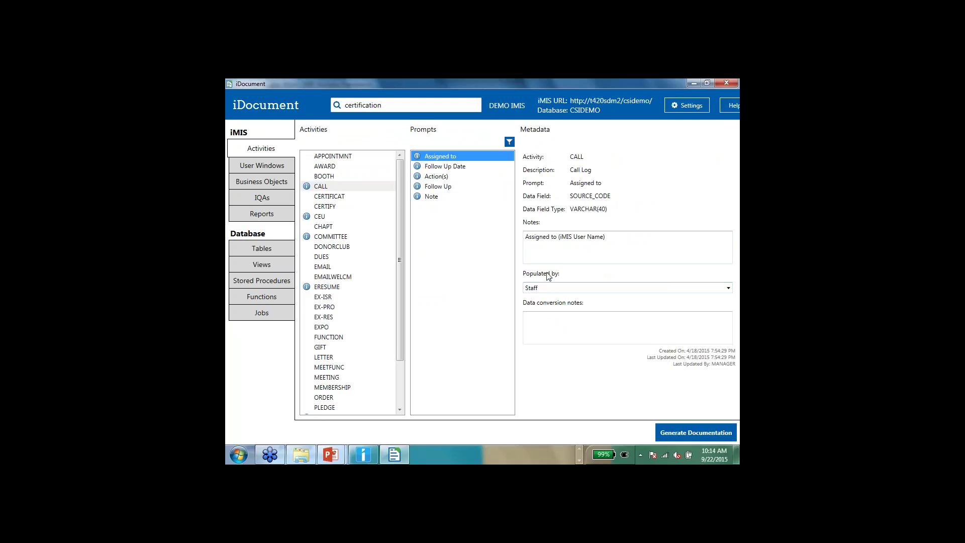
# - View the metadata of the Name_Demo.Sponsor field in the Name-Demo user-defined window
pyautogui.click(268, 167)
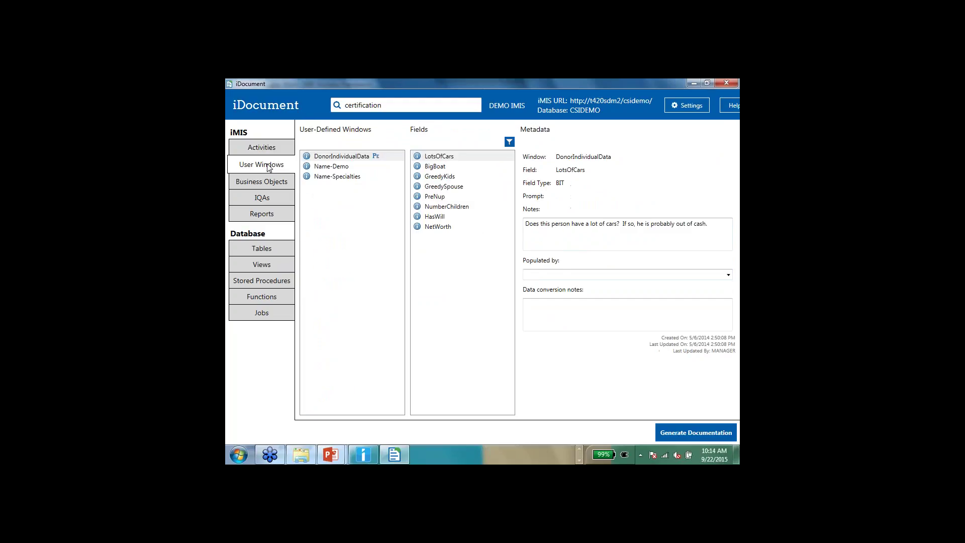
pyautogui.click(315, 168)
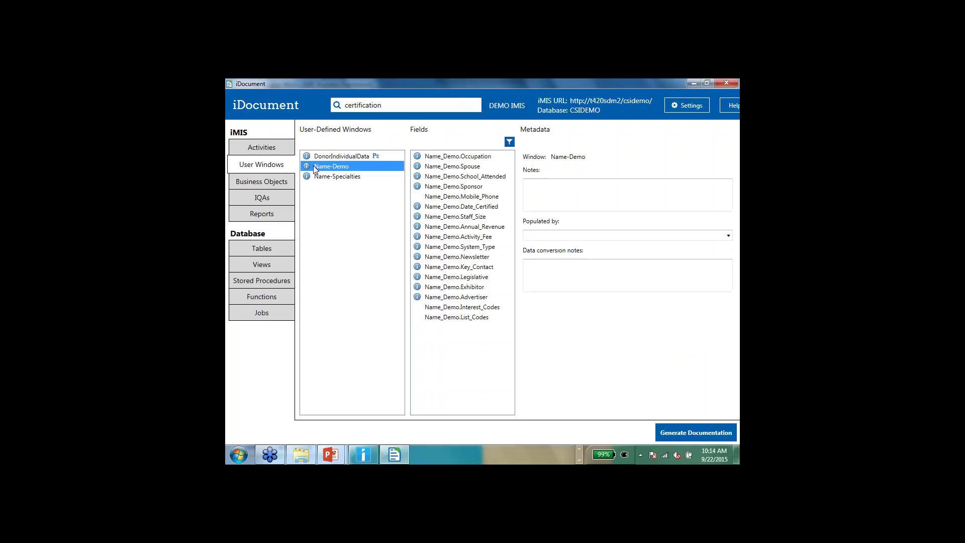
pyautogui.click(444, 188)
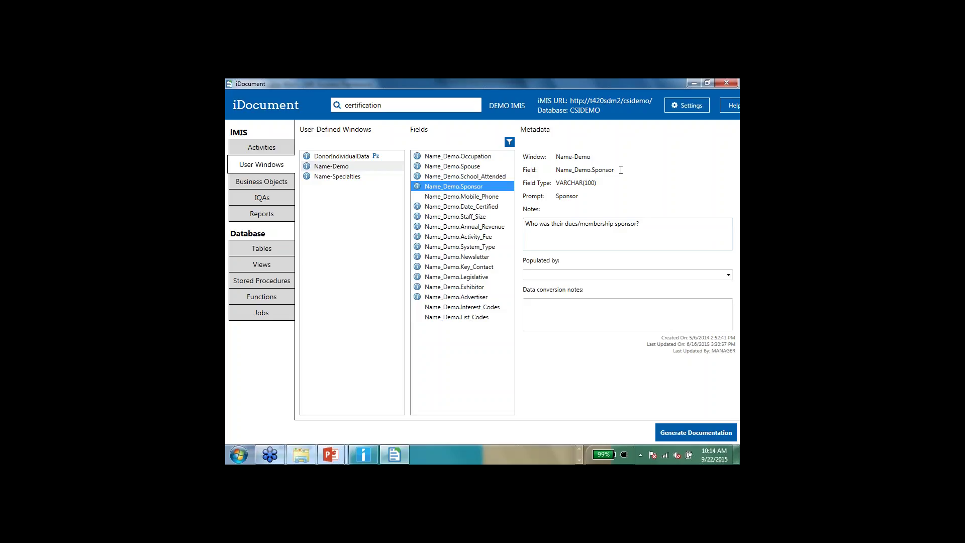
# - Check the user-defined window and table metadata synchronization option in the settings, accept them, and reopen the Name_Demo.Sponsor field of Name-Demo
pyautogui.click(686, 106)
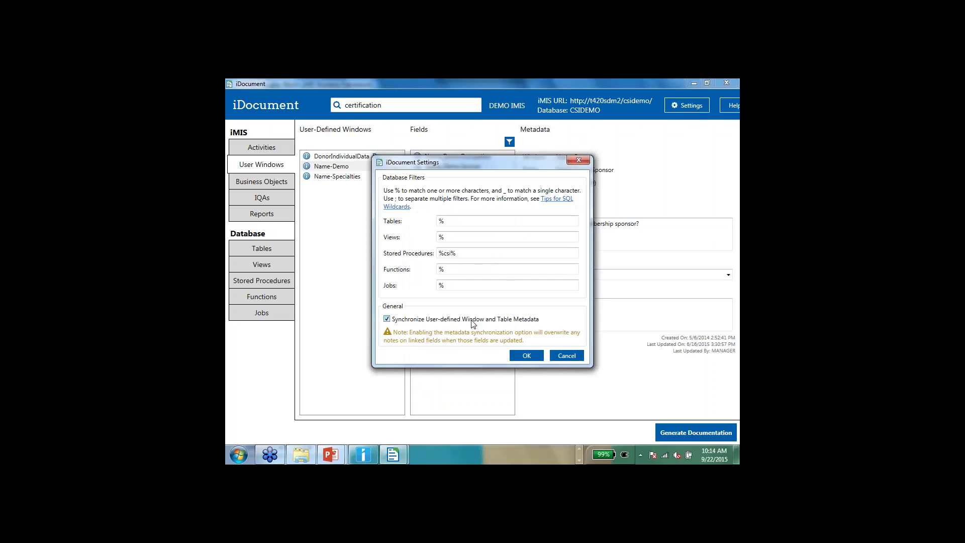
pyautogui.click(526, 355)
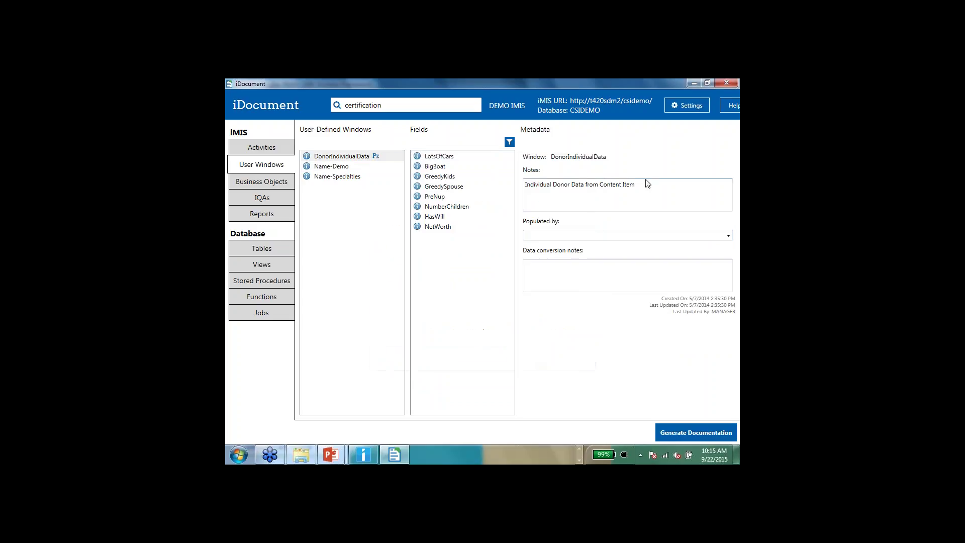
pyautogui.click(320, 171)
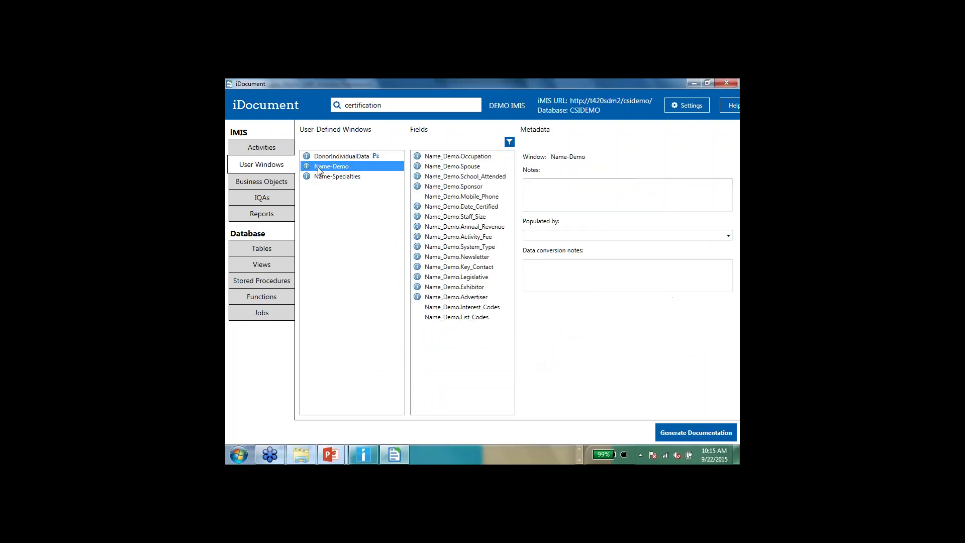
pyautogui.click(431, 186)
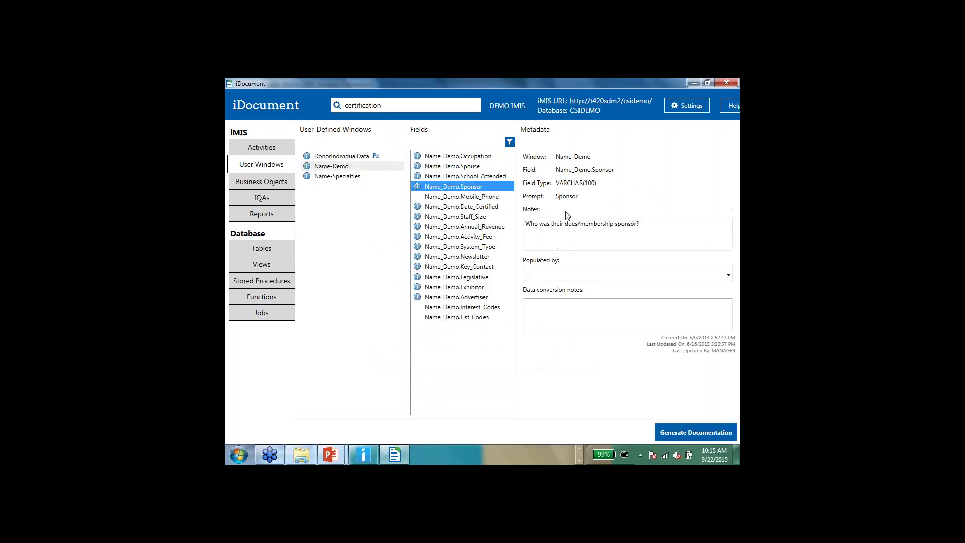
pyautogui.click(560, 274)
pyautogui.write('B')
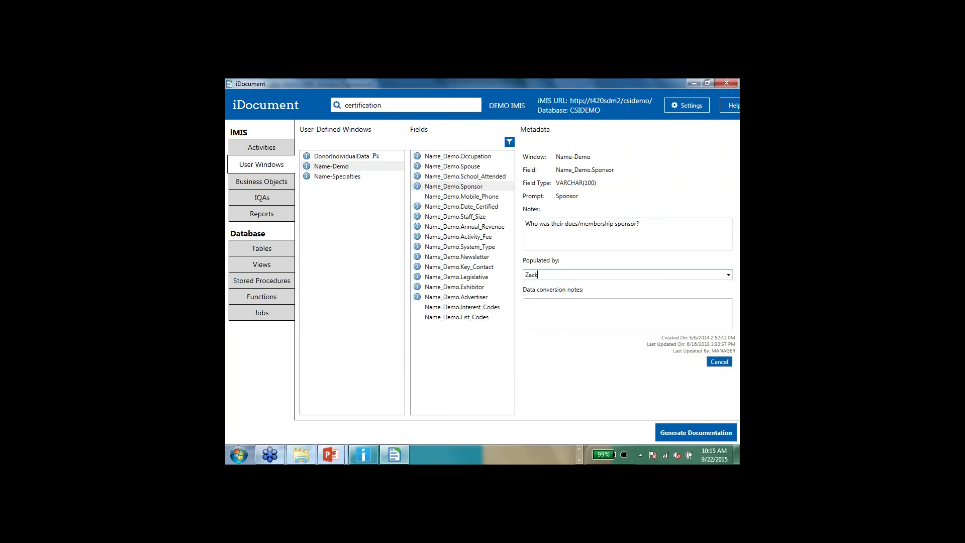
pyautogui.click(659, 227)
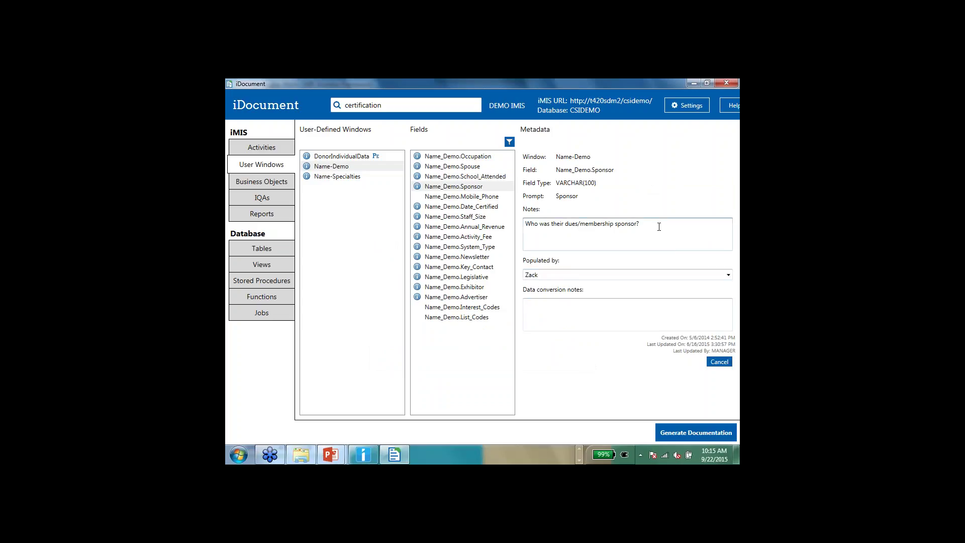
pyautogui.press('Tab')
pyautogui.press('BackSpace')
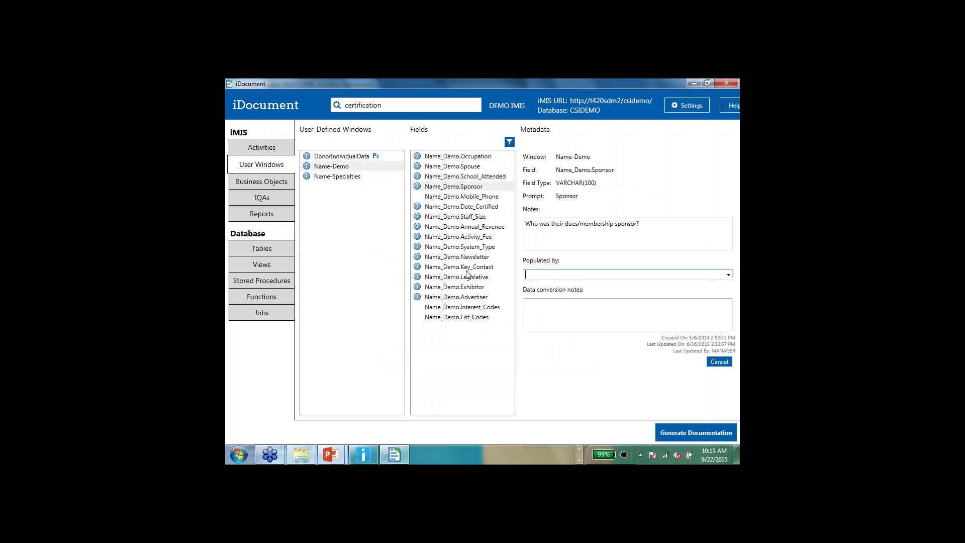
# - Append "Fill in always!" to the notes of the Name_Demo.Sponsor field and move on to the Name_Demo.Date_Certified field
pyautogui.click(651, 227)
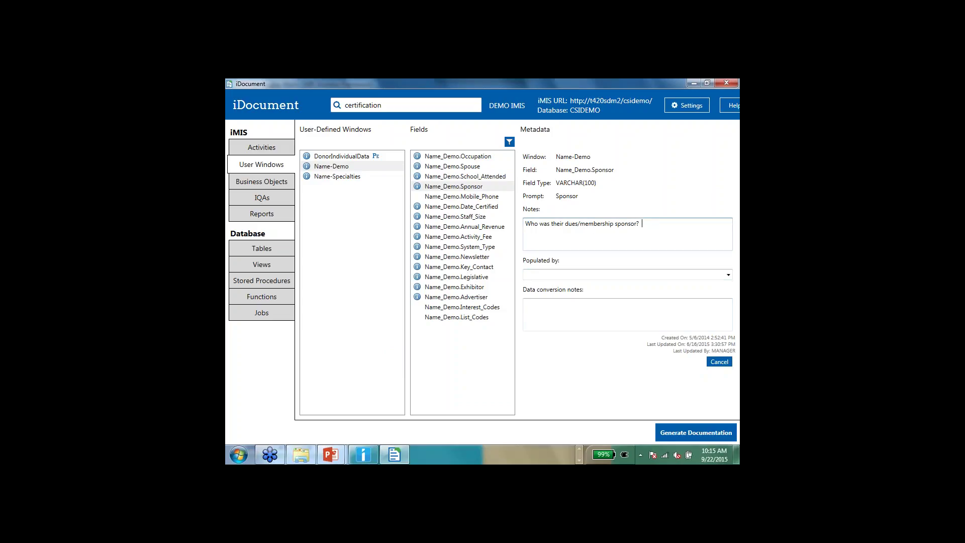
pyautogui.write('Fill in always!')
pyautogui.click(467, 206)
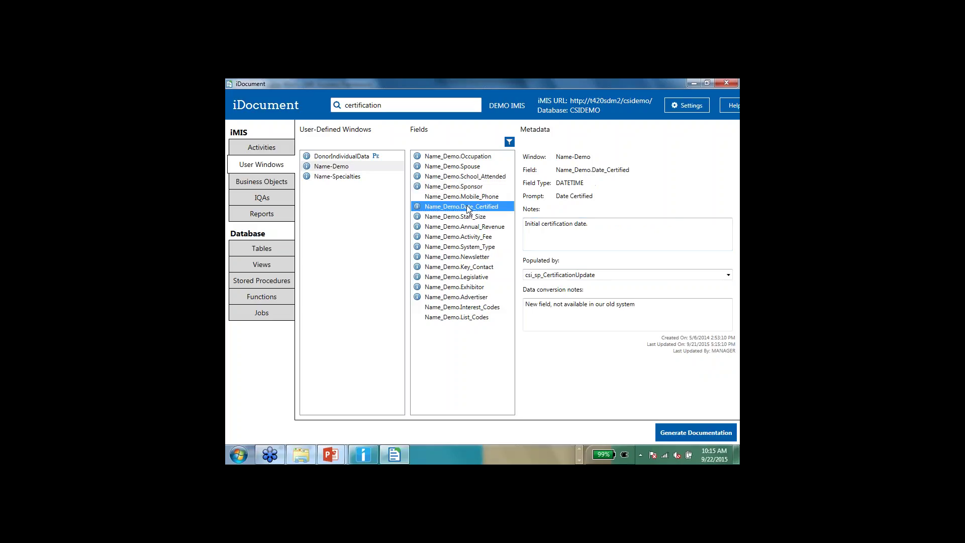
# - Check the notes of the Sponsor column in the Name_Demo database table
pyautogui.click(240, 248)
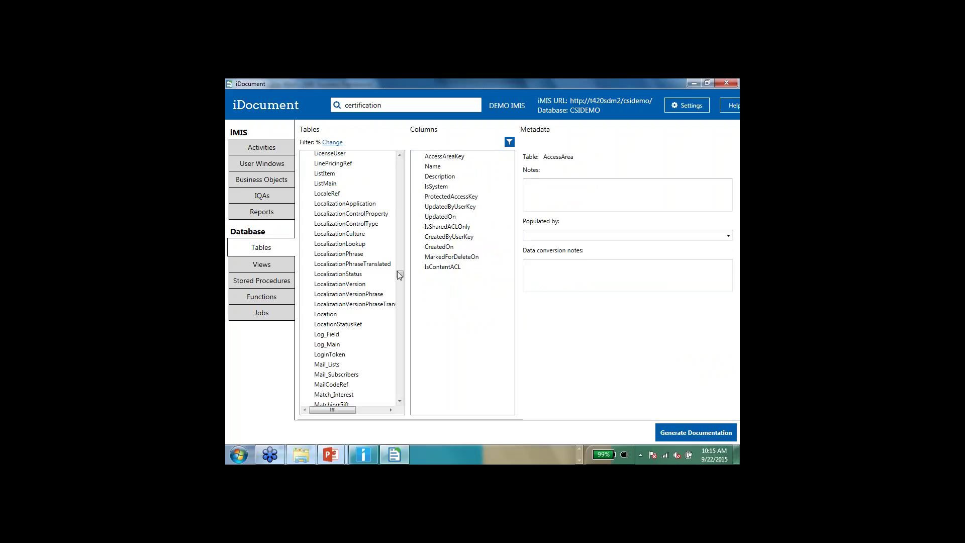
pyautogui.moveTo(399, 275); pyautogui.dragTo(366, 294)
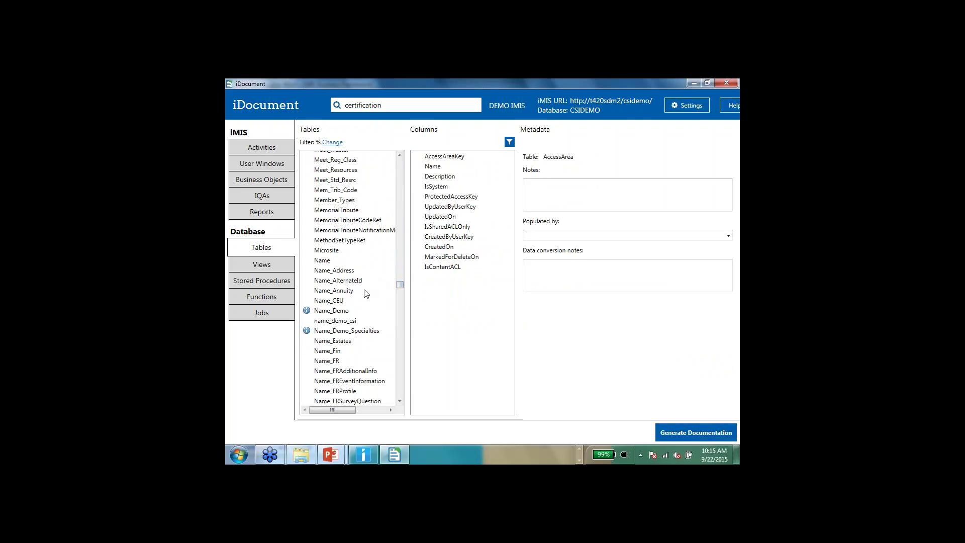
pyautogui.click(330, 310)
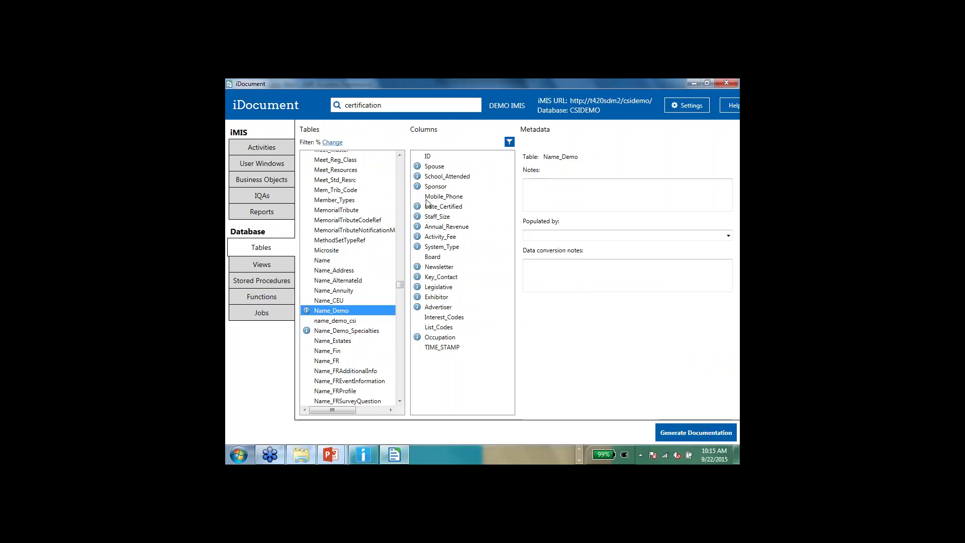
pyautogui.click(435, 186)
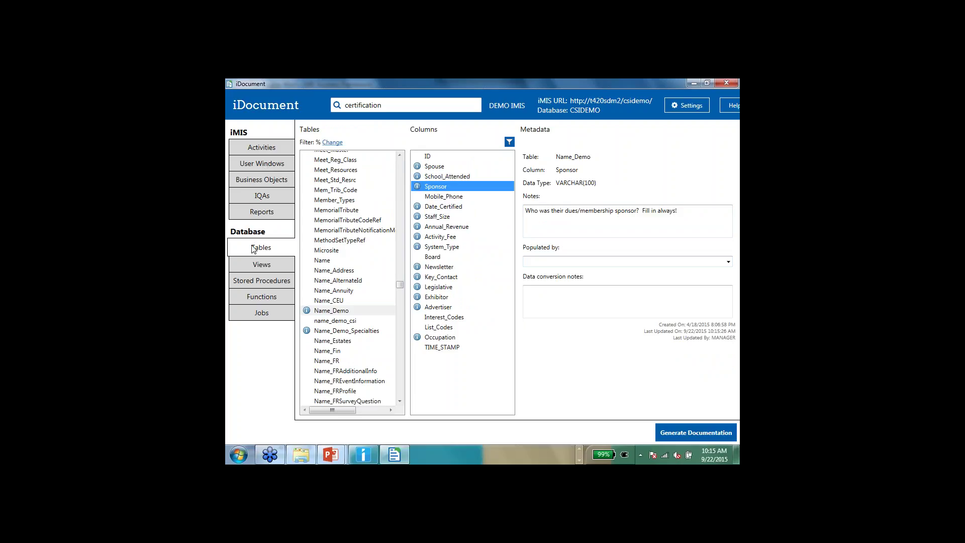
# - Examine the notes and column details of the CsContact business object in the Design Business Object Definition folder
pyautogui.click(253, 181)
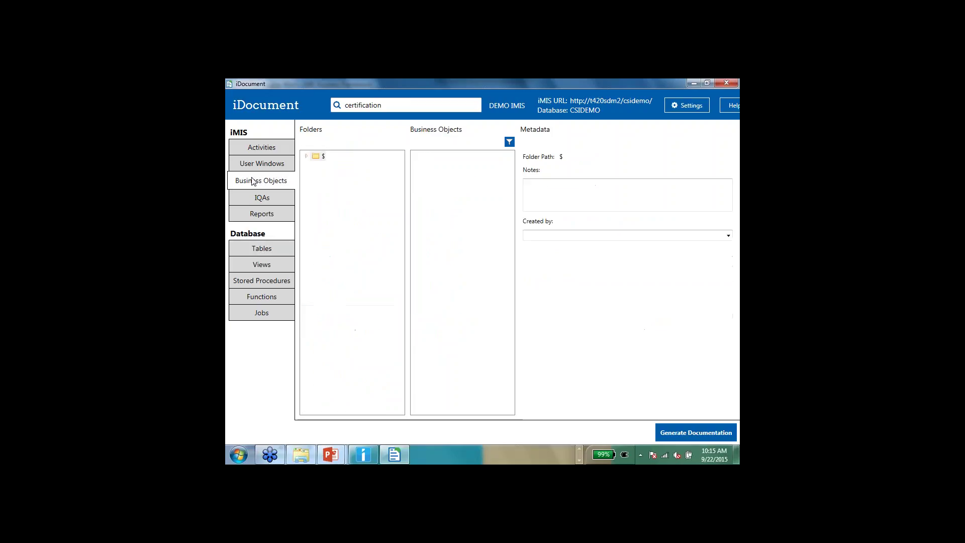
pyautogui.click(306, 156)
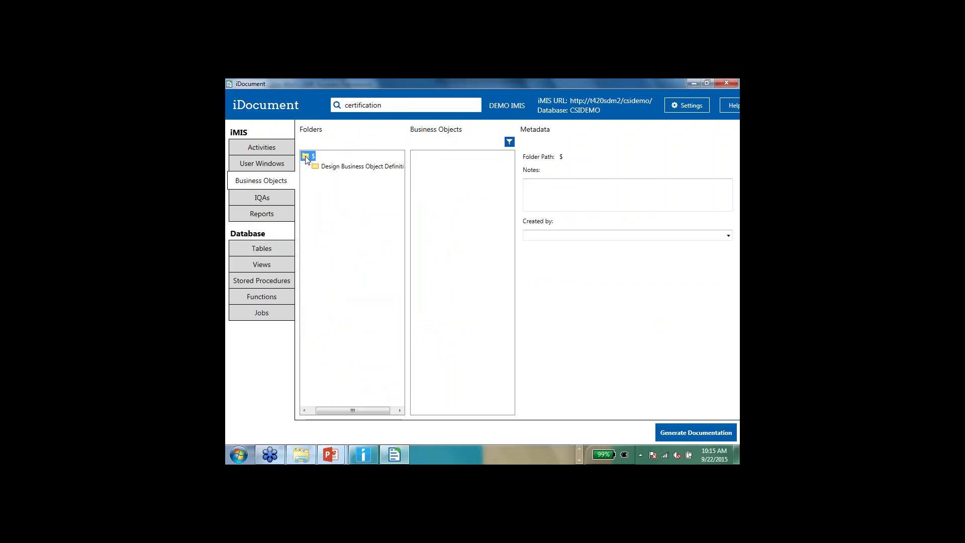
pyautogui.click(341, 171)
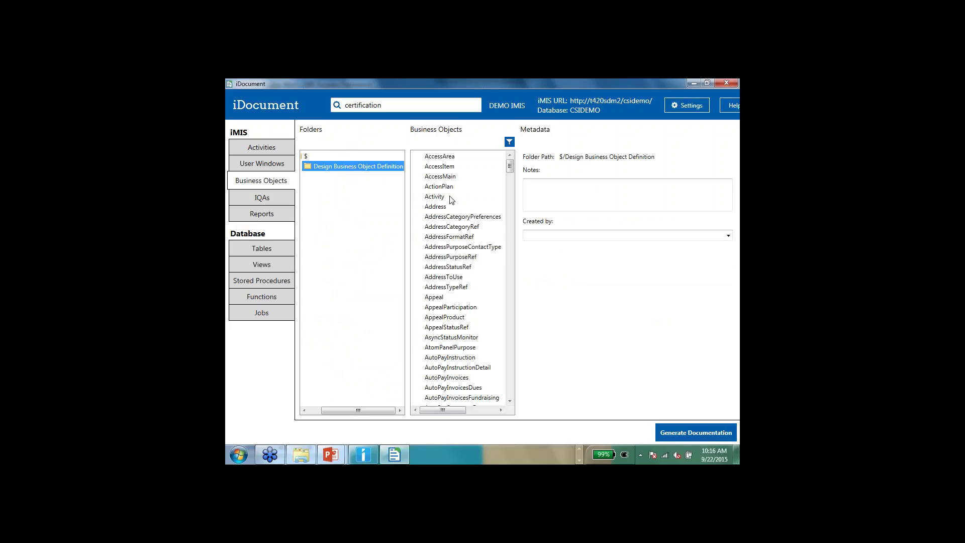
pyautogui.scroll(-10, 506, 348)
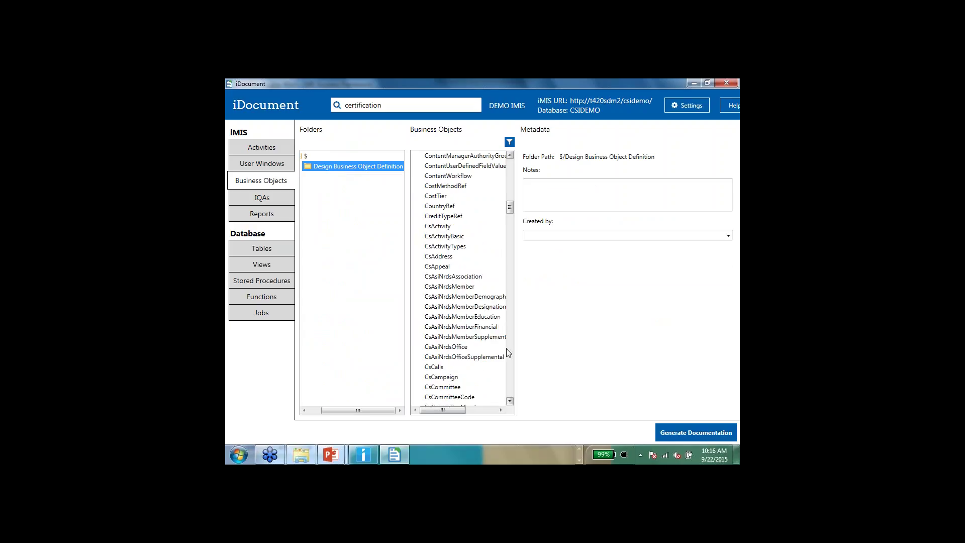
pyautogui.scroll(-8, 506, 349)
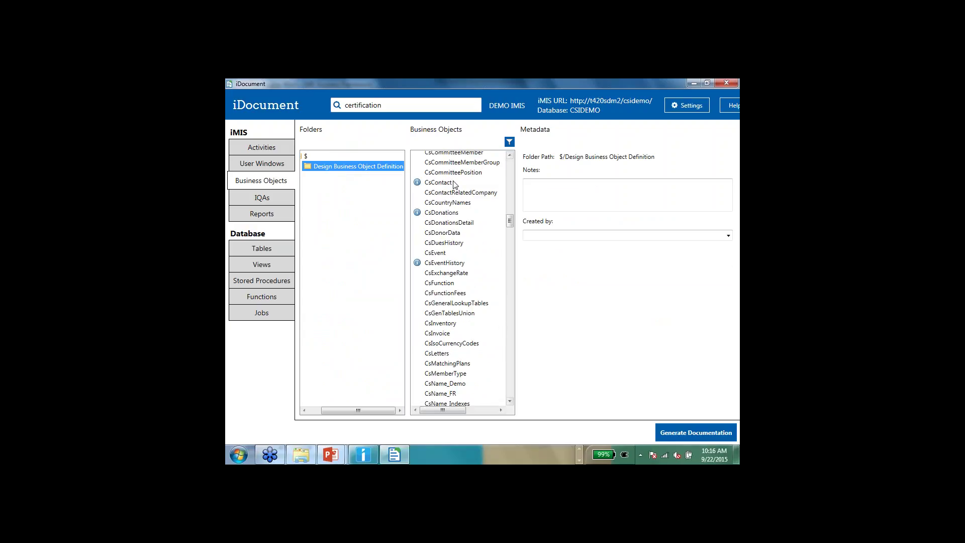
pyautogui.click(438, 183)
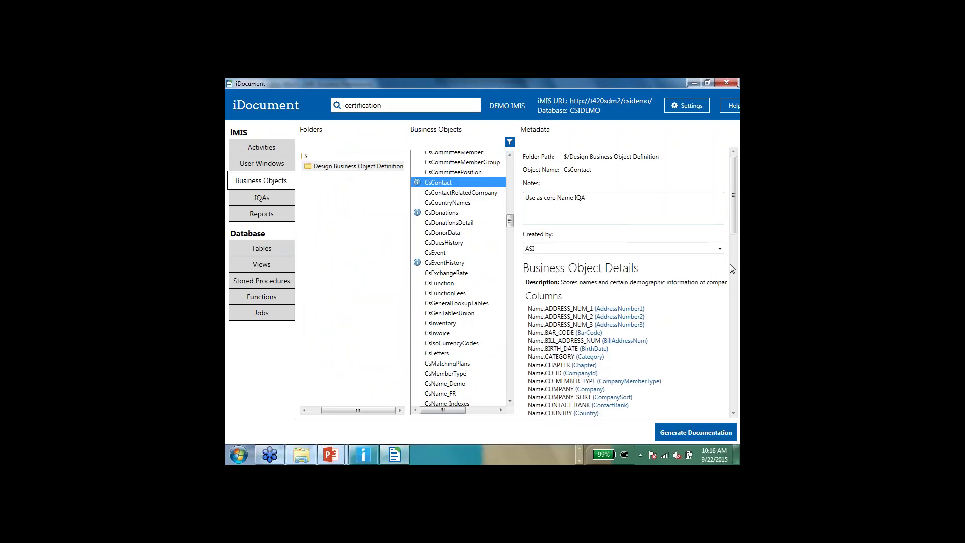
pyautogui.moveTo(736, 203); pyautogui.dragTo(736, 233)
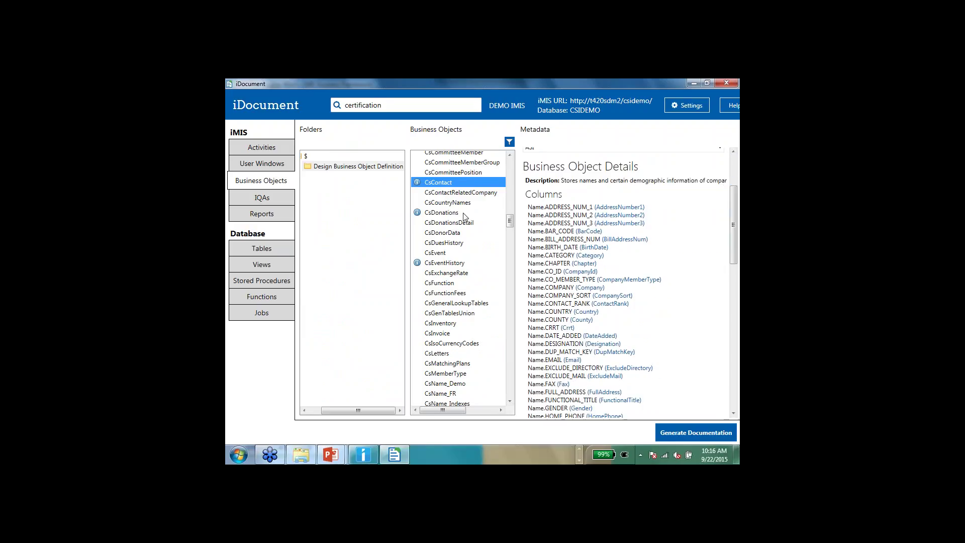
# - Review the details of the CsDonations business object and the notes and columns of CsEventHistory
pyautogui.click(439, 213)
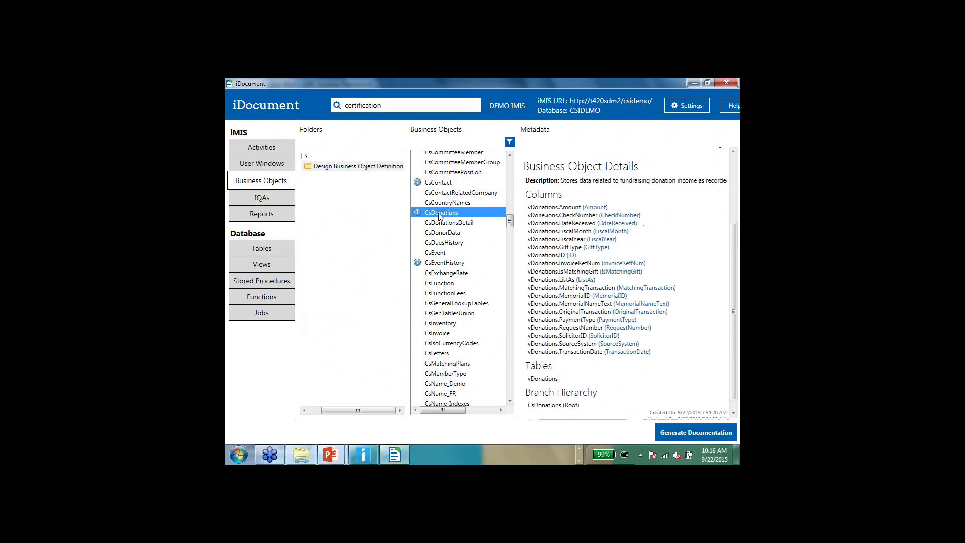
pyautogui.click(436, 264)
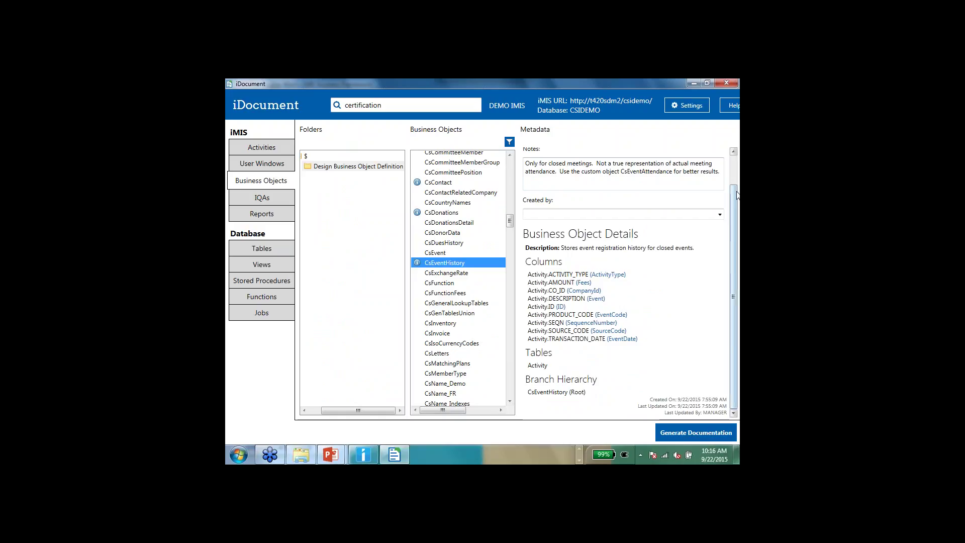
pyautogui.scroll(1, 734, 180)
pyautogui.scroll(2, 734, 180)
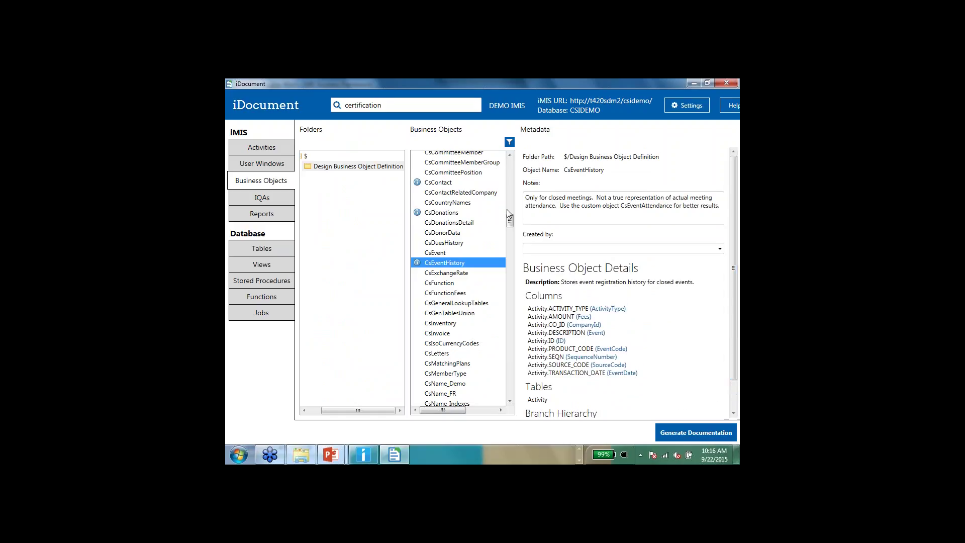
# - Browse the IQA folders to the Contact folder under ContactManagement/DefaultSystem/Queries/Advanced and list its queries
pyautogui.click(256, 199)
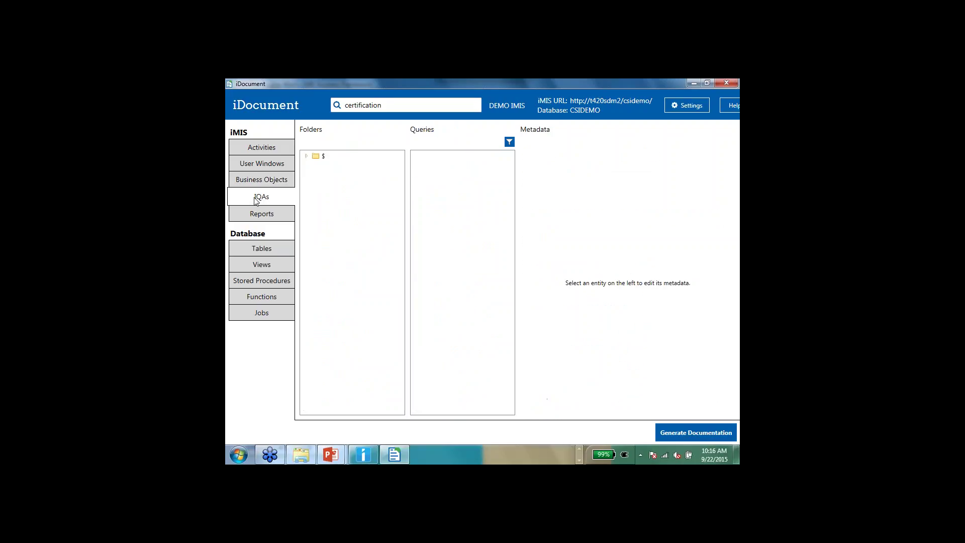
pyautogui.click(306, 157)
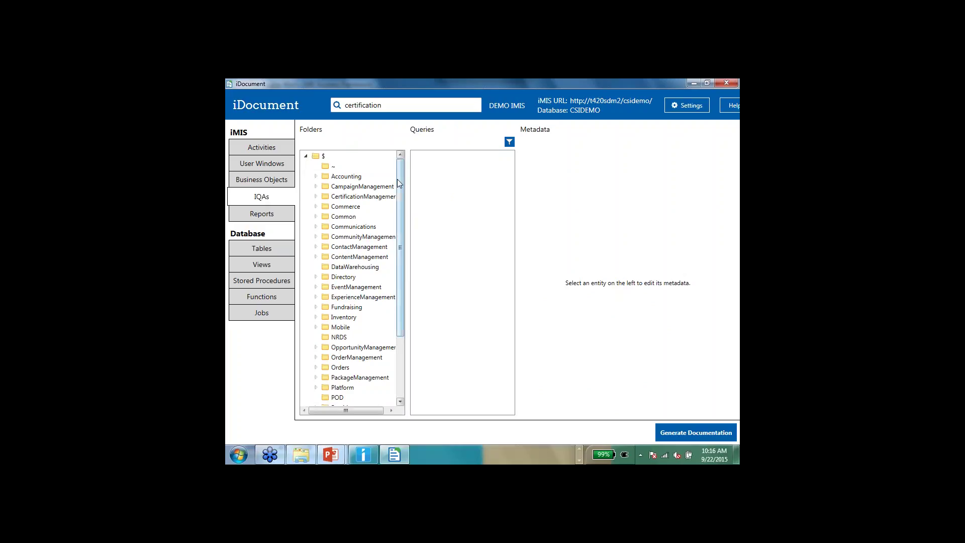
pyautogui.moveTo(400, 183); pyautogui.dragTo(405, 222)
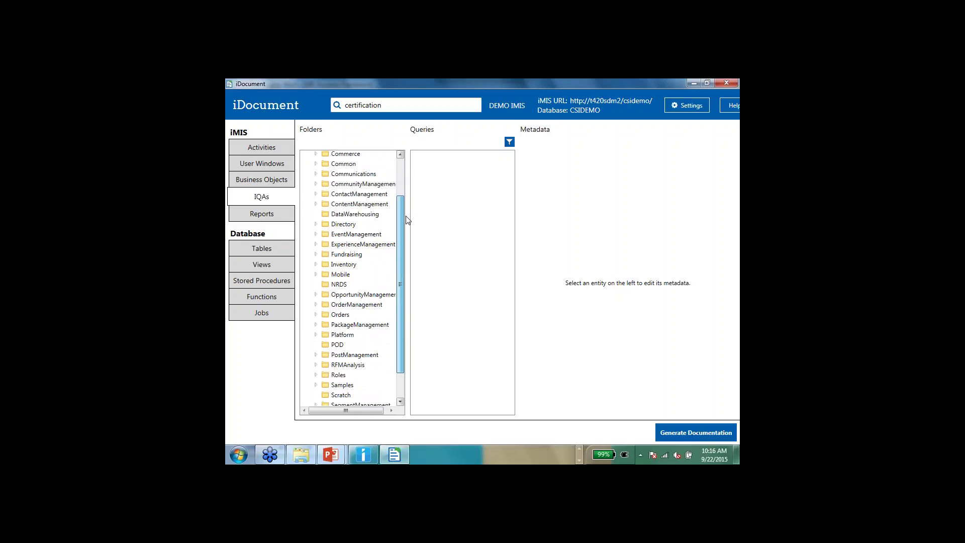
pyautogui.click(316, 194)
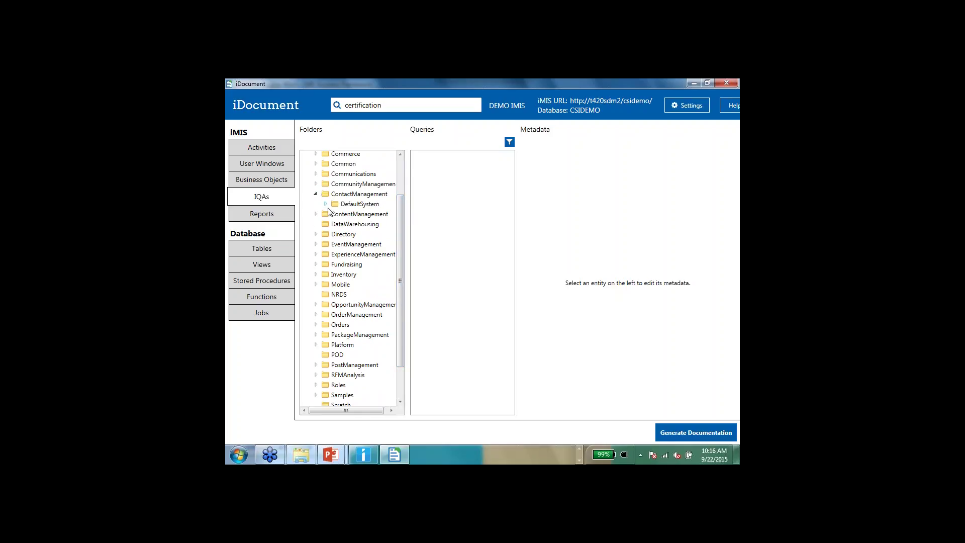
pyautogui.click(326, 204)
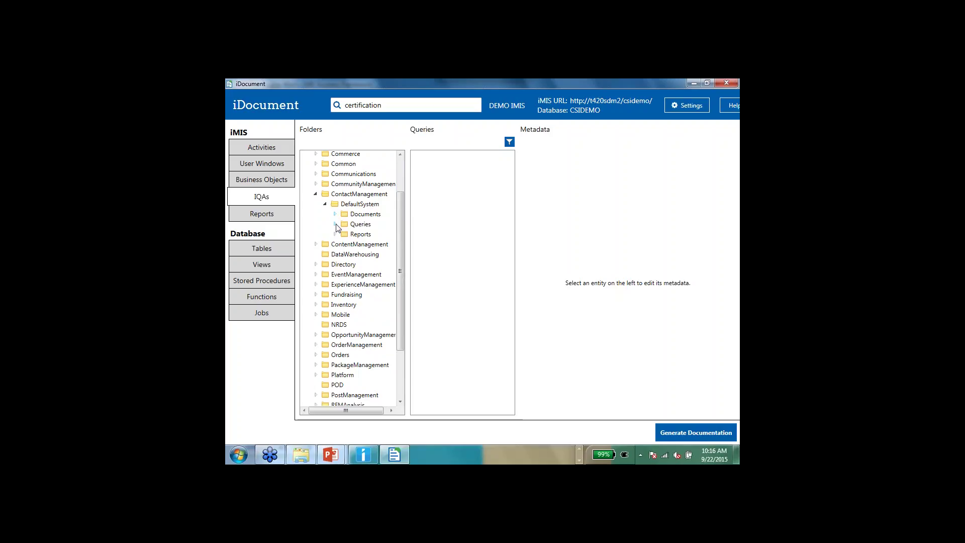
pyautogui.click(334, 224)
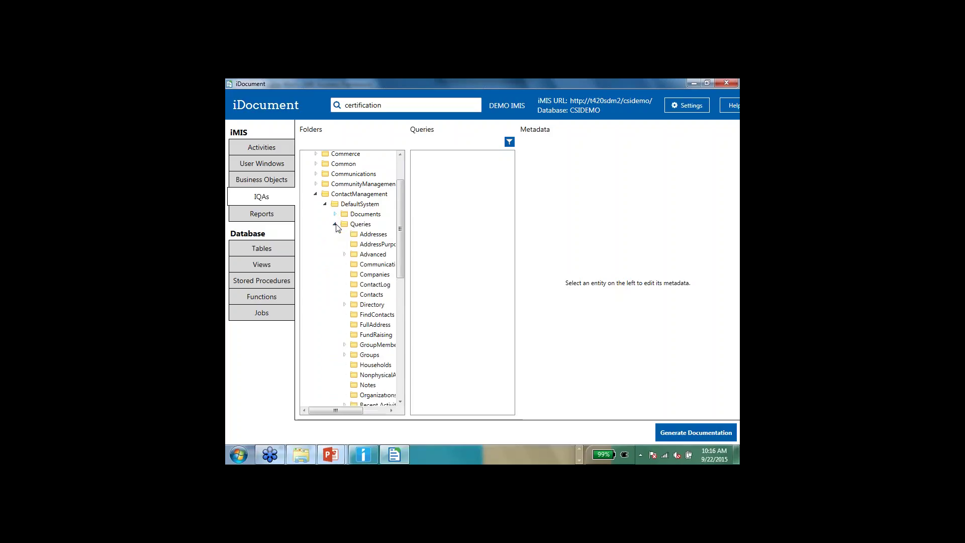
pyautogui.click(345, 255)
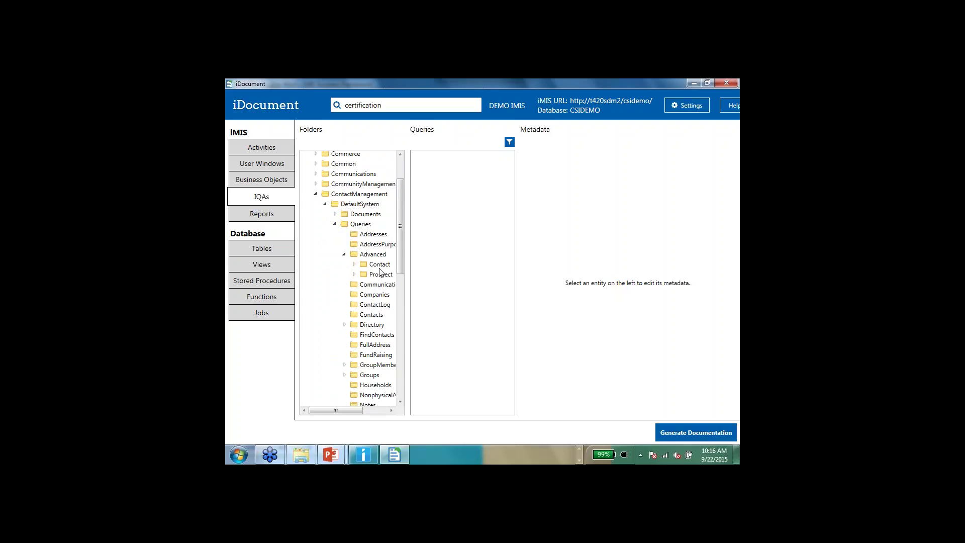
pyautogui.click(357, 266)
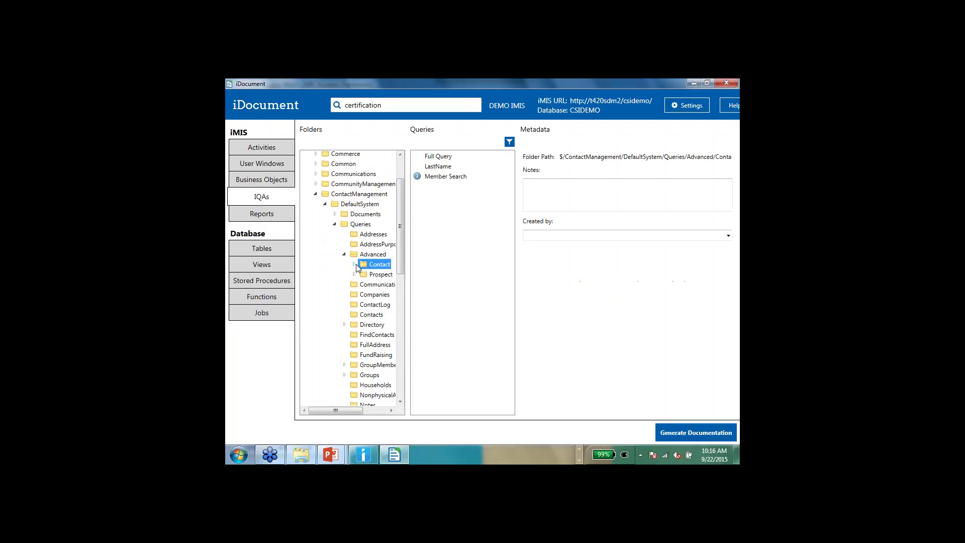
# - Examine the Member Search query's notes, columns, filters, sources and query options
pyautogui.click(437, 178)
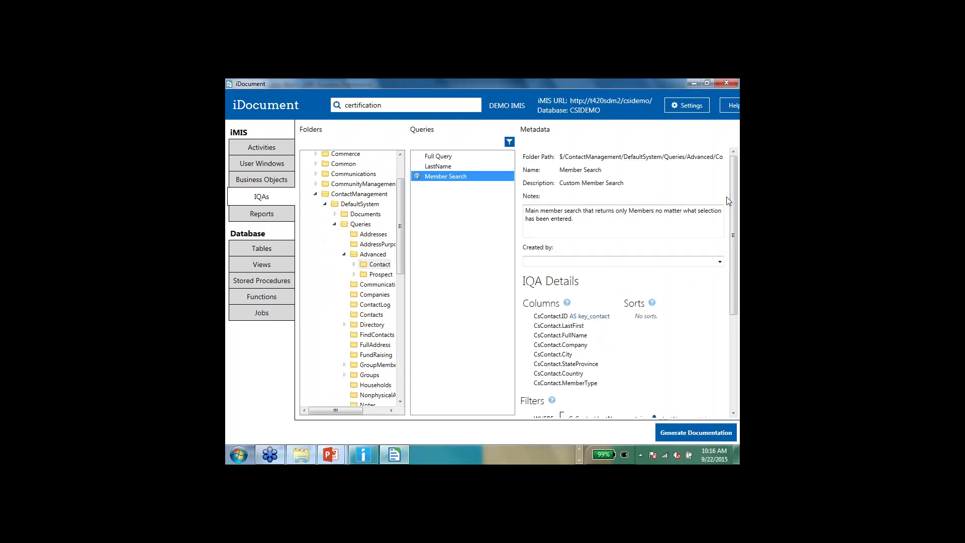
pyautogui.moveTo(731, 199); pyautogui.dragTo(734, 254)
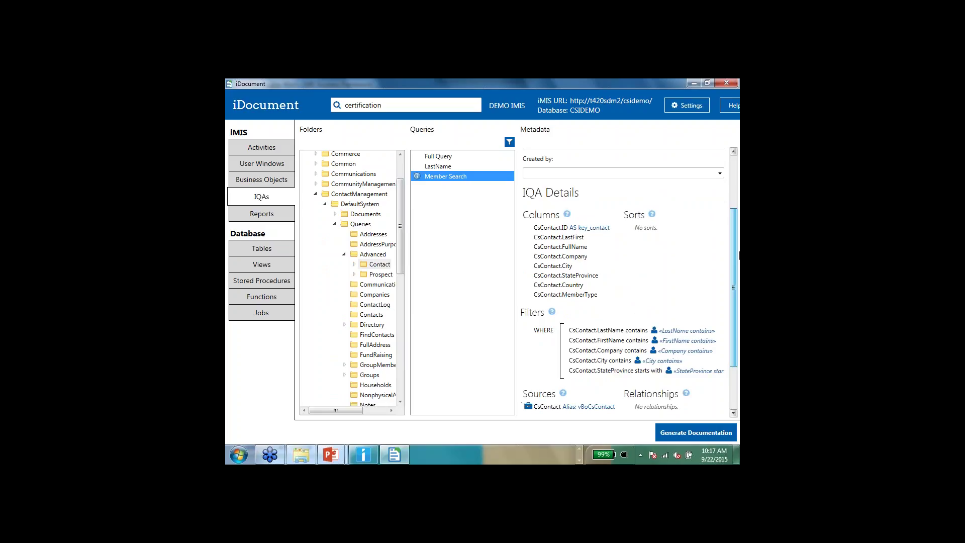
pyautogui.scroll(-2, 581, 348)
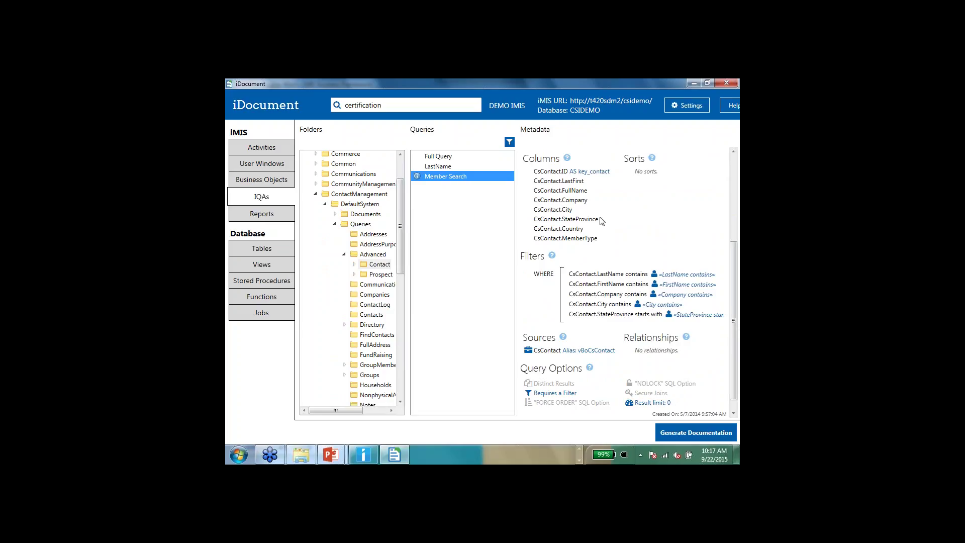
pyautogui.moveTo(400, 194); pyautogui.dragTo(401, 157)
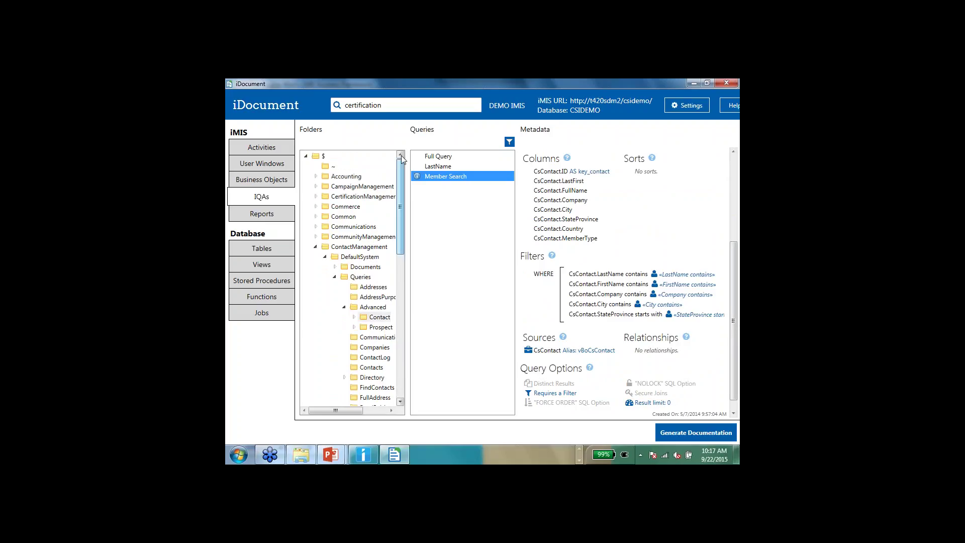
# - Review the reports in the MEMBERSHIP.Letters, AR.Credit Card, MEMBERSHIP.Profiles and AR..Monthly Reports categories
pyautogui.click(258, 215)
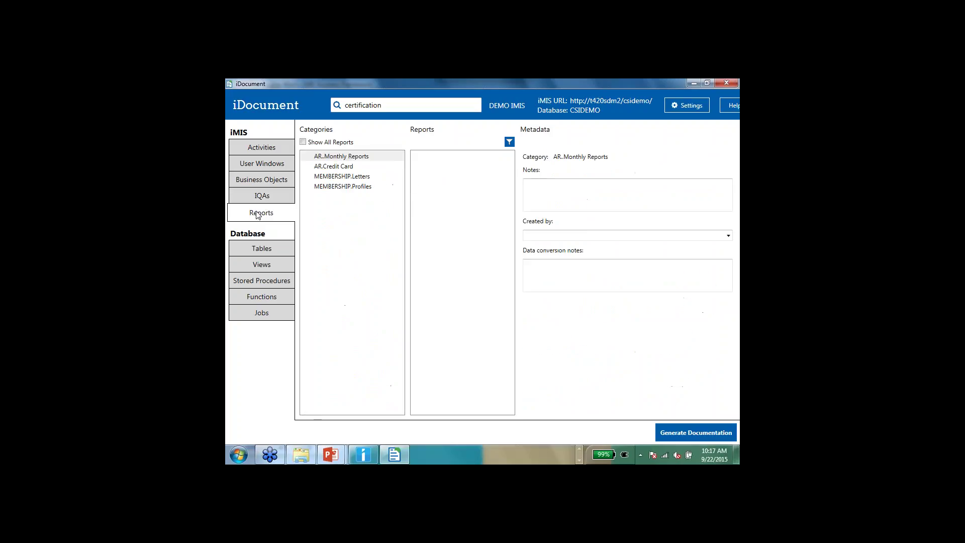
pyautogui.click(350, 175)
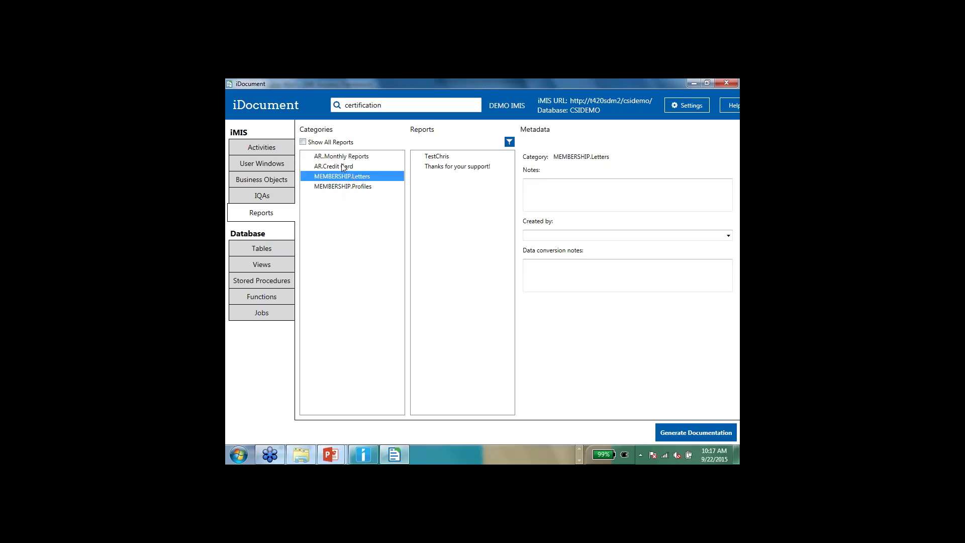
pyautogui.click(341, 165)
pyautogui.click(334, 185)
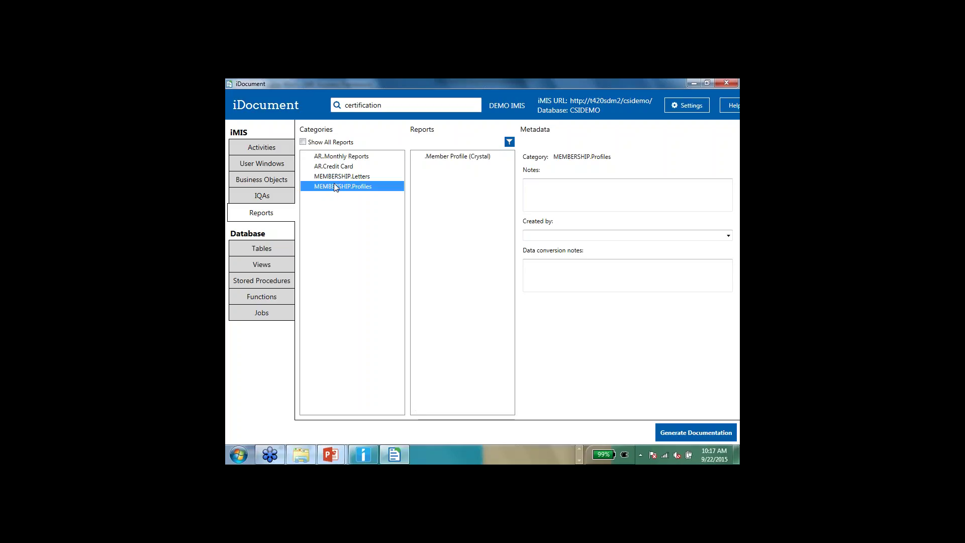
pyautogui.click(328, 157)
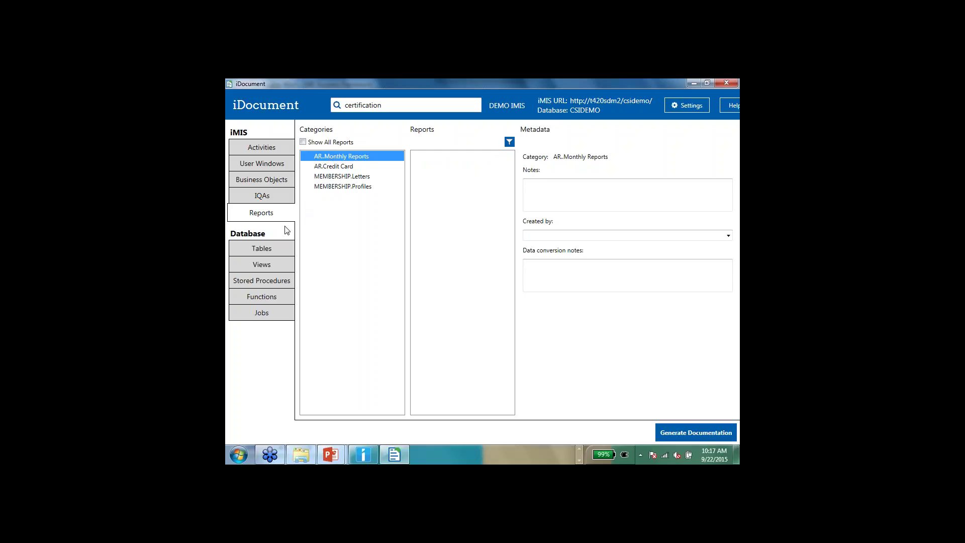
# - Look through the database tables and views, and check the metadata of the csi_sp_CertificationUpdate stored procedure
pyautogui.click(256, 250)
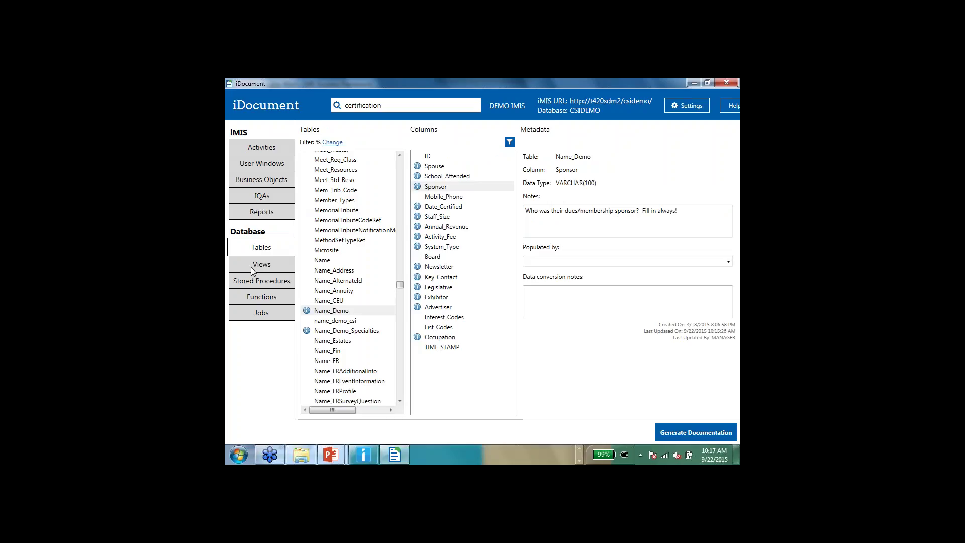
pyautogui.click(251, 267)
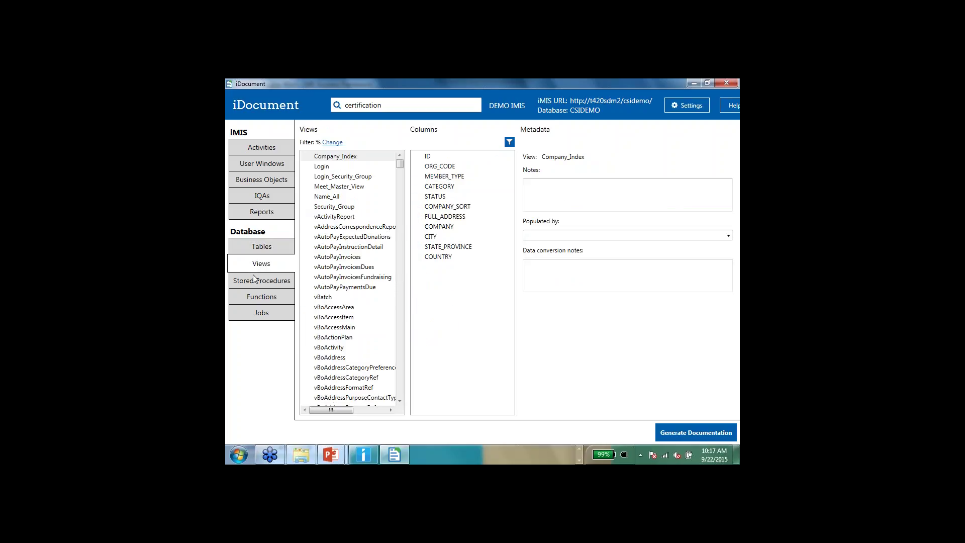
pyautogui.click(252, 281)
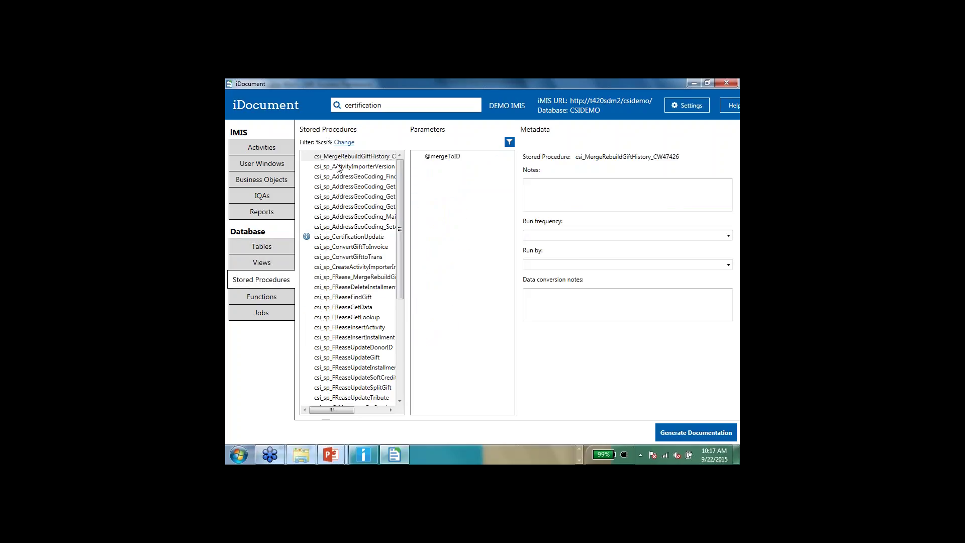
pyautogui.click(336, 236)
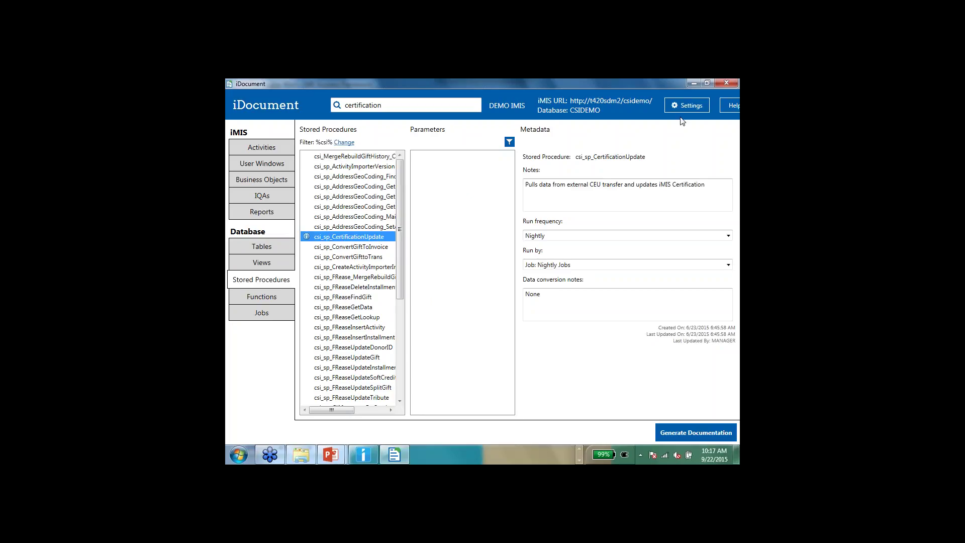
# - Review the stored procedures filter among the database filters in the iDocument settings and accept the dialog
pyautogui.click(687, 108)
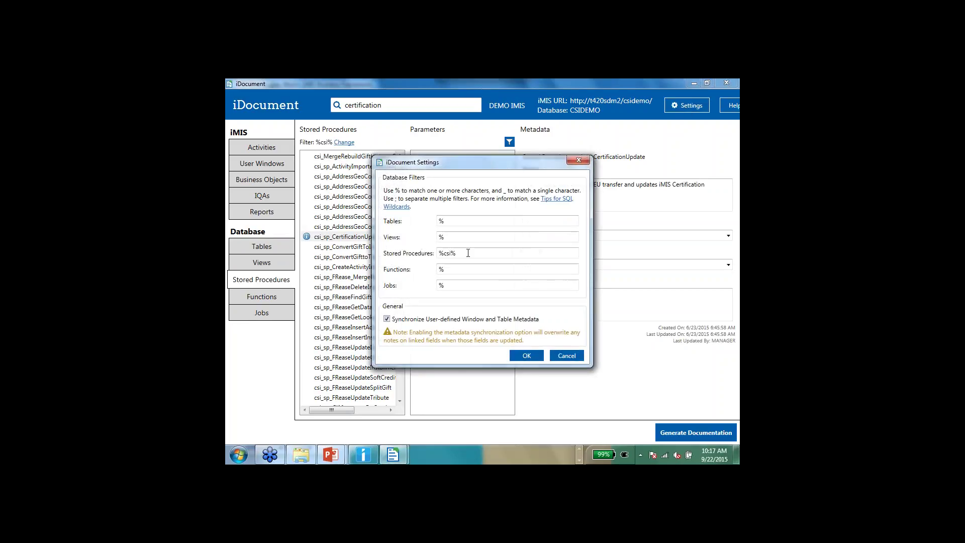
pyautogui.click(464, 253)
pyautogui.click(521, 355)
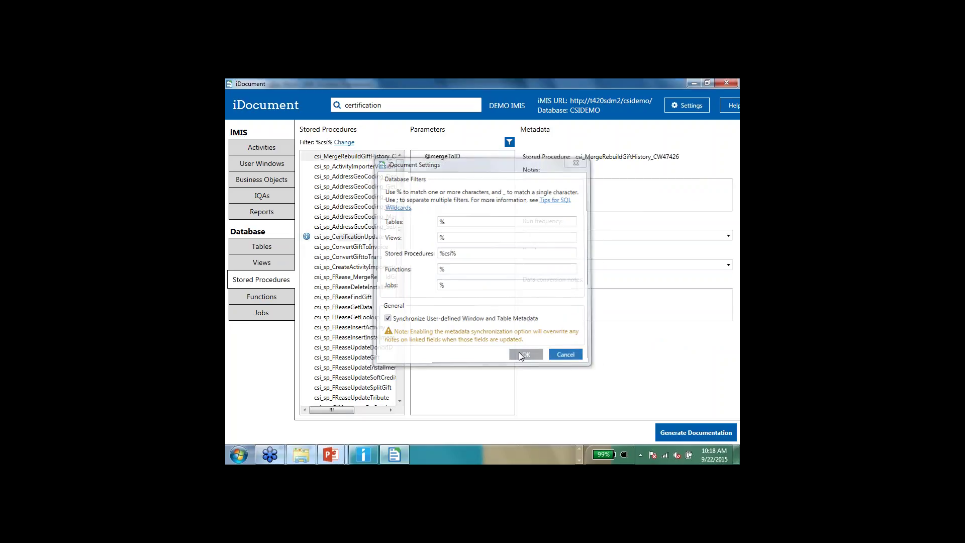
# - Review the database functions and the Hourly Jobs details, and switch to the PowerPoint slide show
pyautogui.click(250, 296)
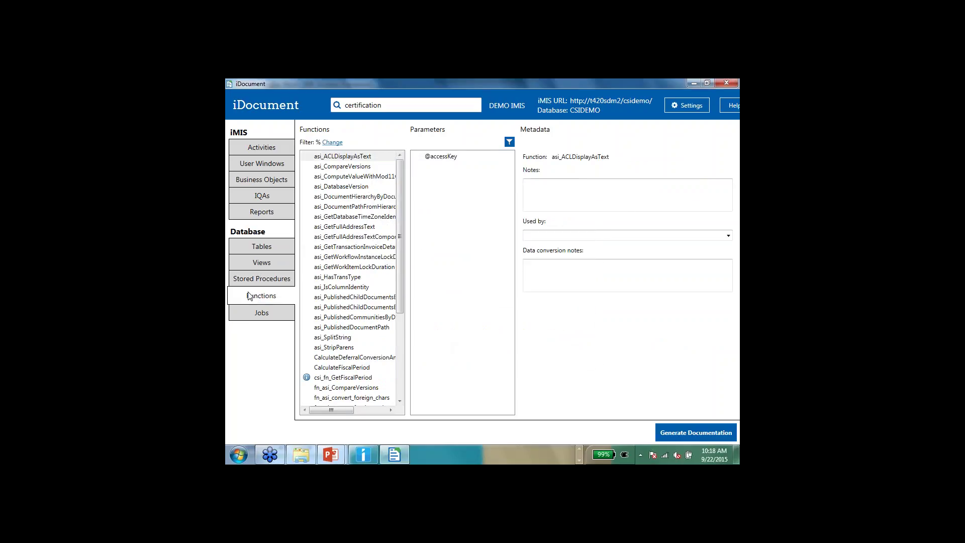
pyautogui.click(258, 316)
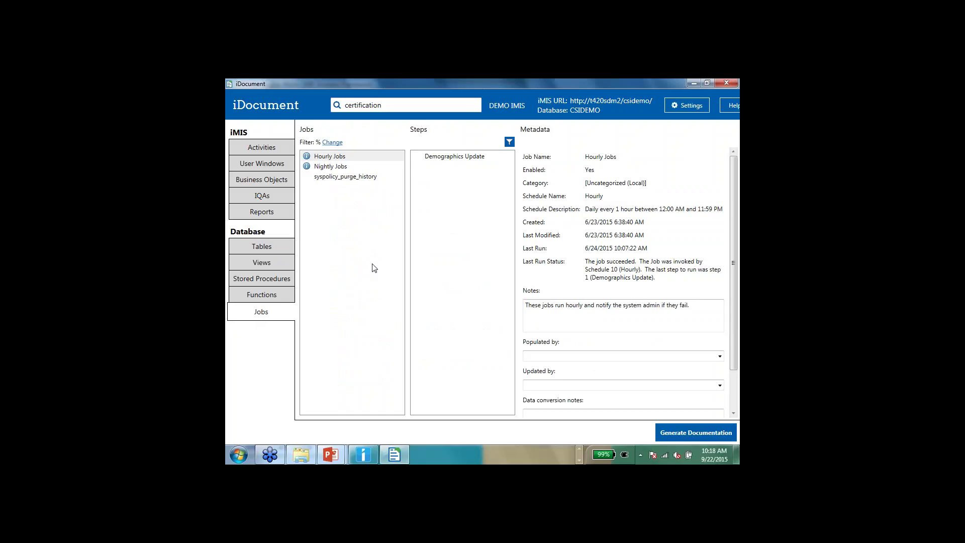
pyautogui.hotkey('alt', 'Tab')
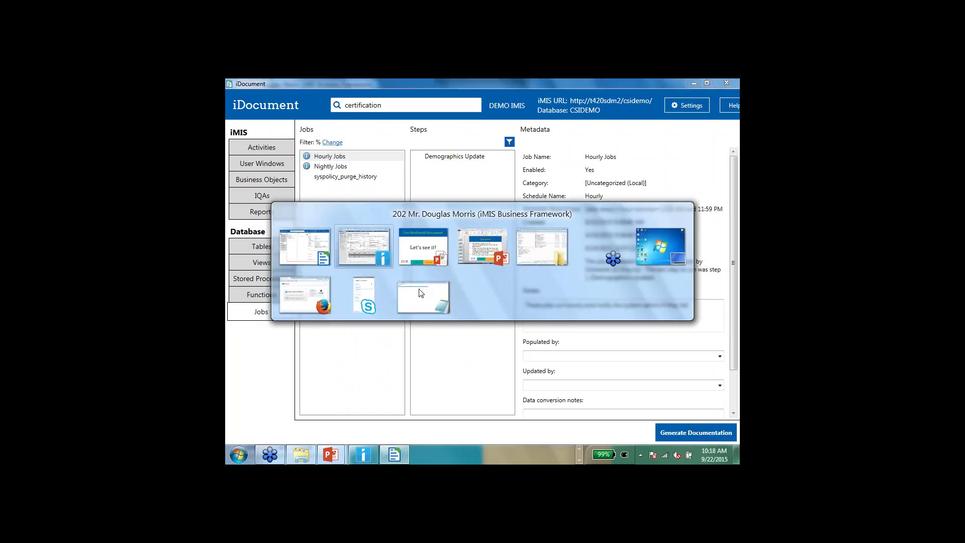
pyautogui.hotkey('alt', 'Tab')
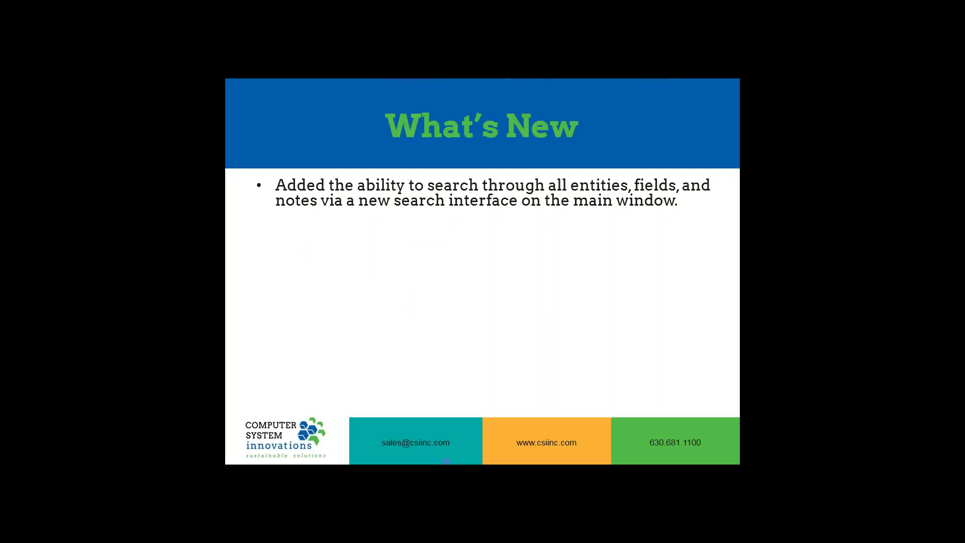